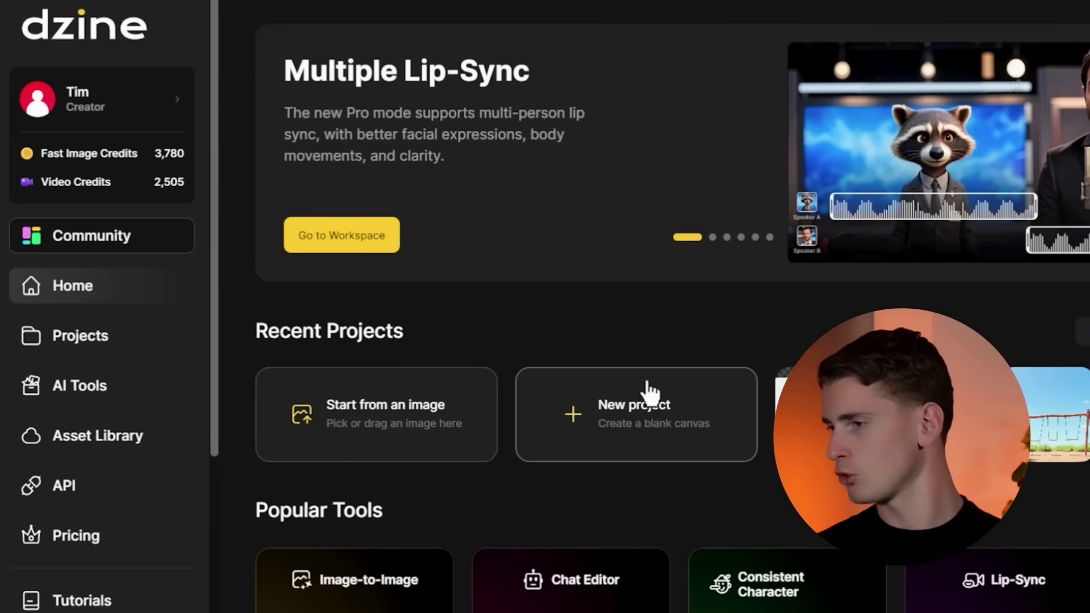
Step: Create a new blank 16:9 project at 1536×864 and open Text to Image
left_click(686, 413)
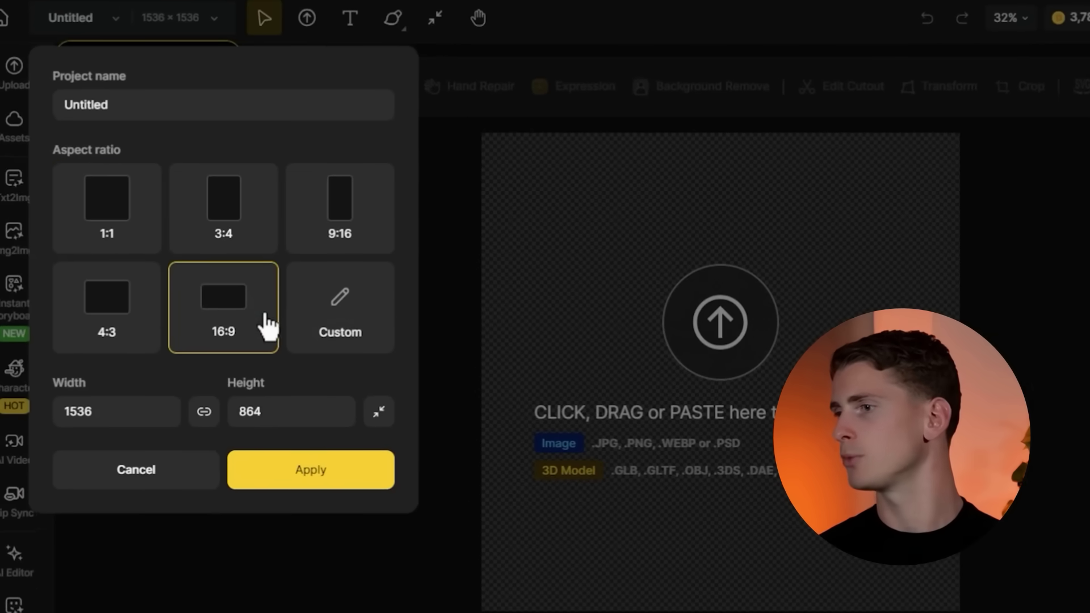
left_click(343, 483)
left_click(22, 199)
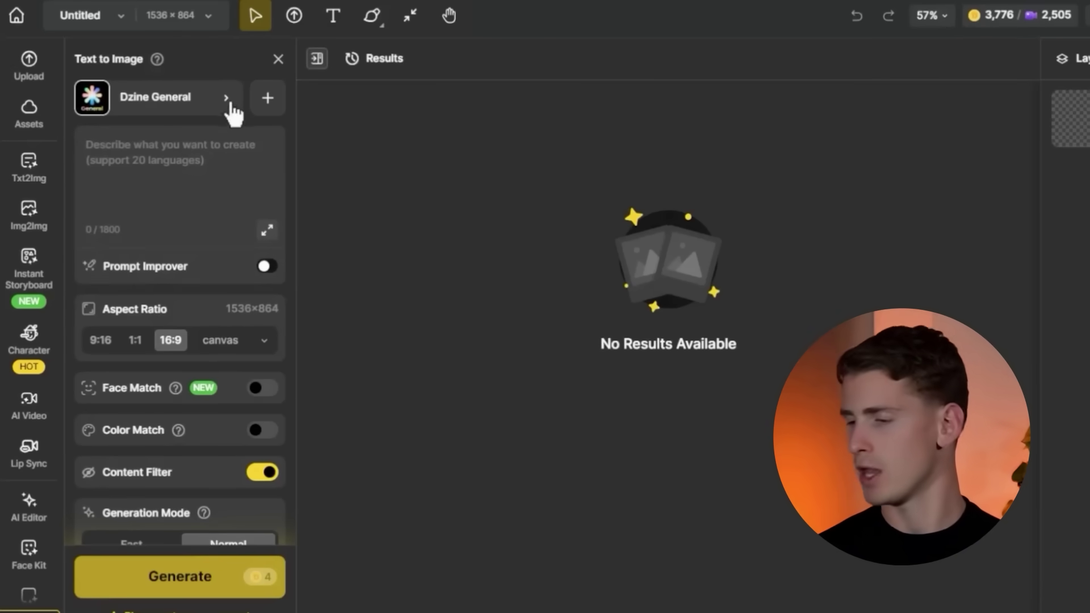
Step: Prompt a businesswoman at a modern office desk in Dzine Realistic v3 and preview the first result
left_click(224, 172)
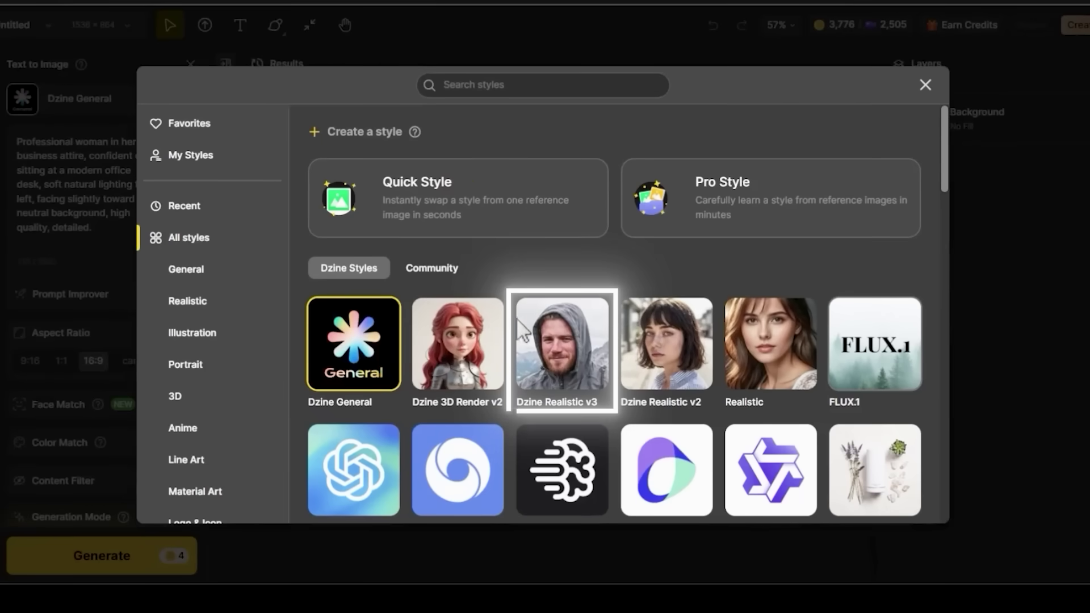
left_click(527, 349)
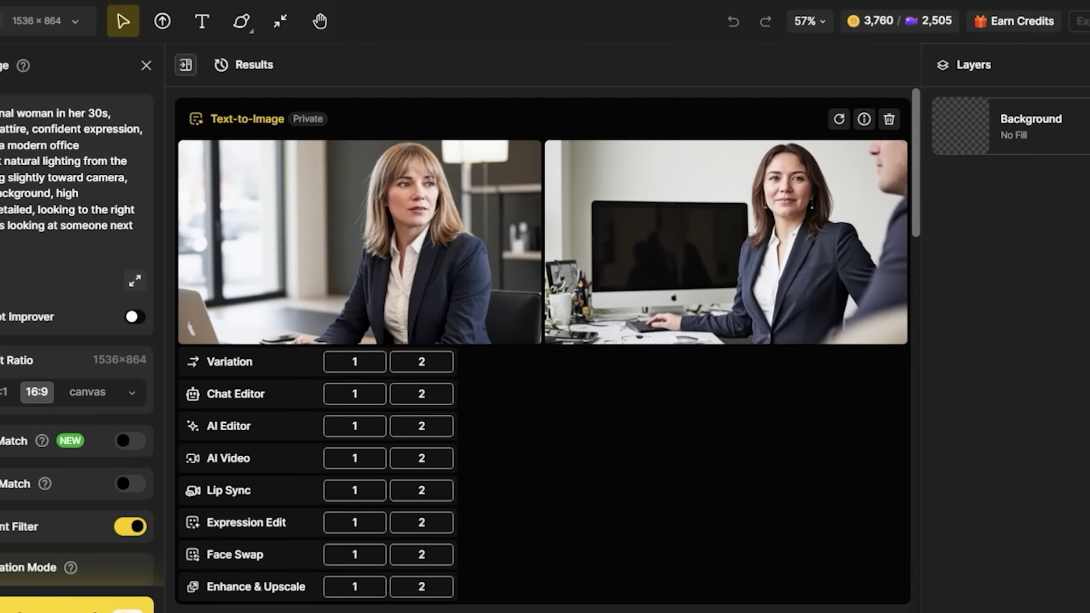
mouse_move(401, 275)
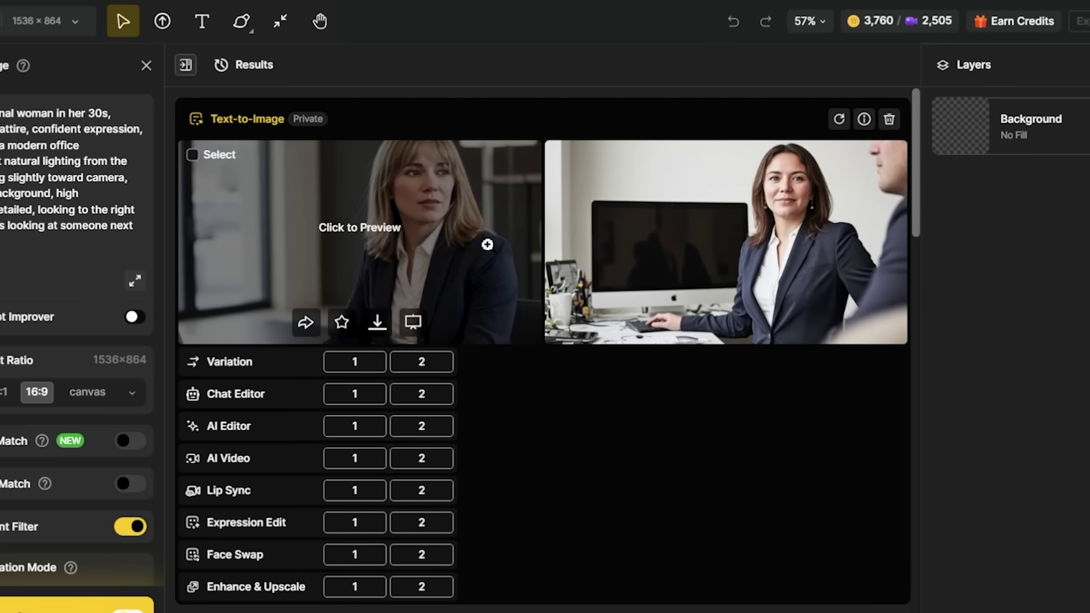
left_click(487, 285)
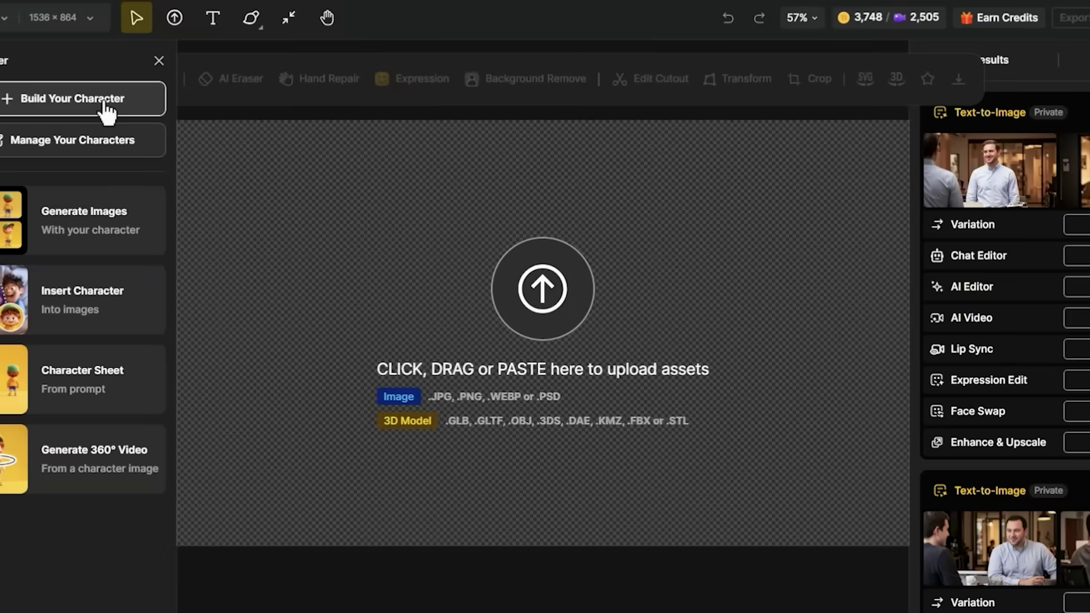
Step: Start an image-based trained character named Business Woman
left_click(107, 109)
left_click(755, 375)
left_click(726, 454)
left_click(633, 156)
type("Business Woman")
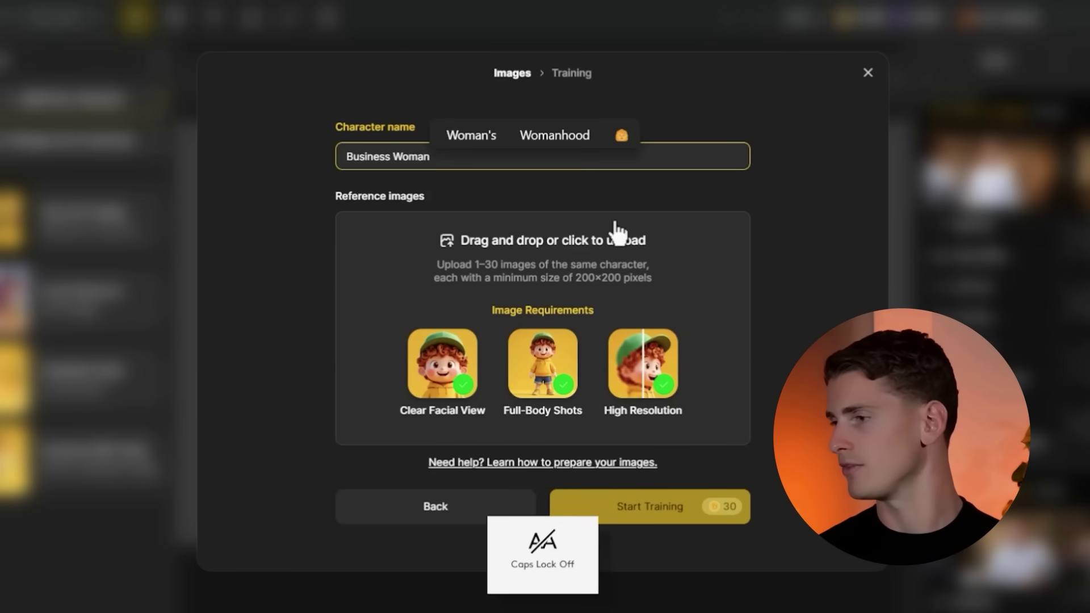
Step: Add reference photos of the generated businesswoman, previewing the images enlarged
left_click(571, 307)
scroll(172, 196, "down", 3)
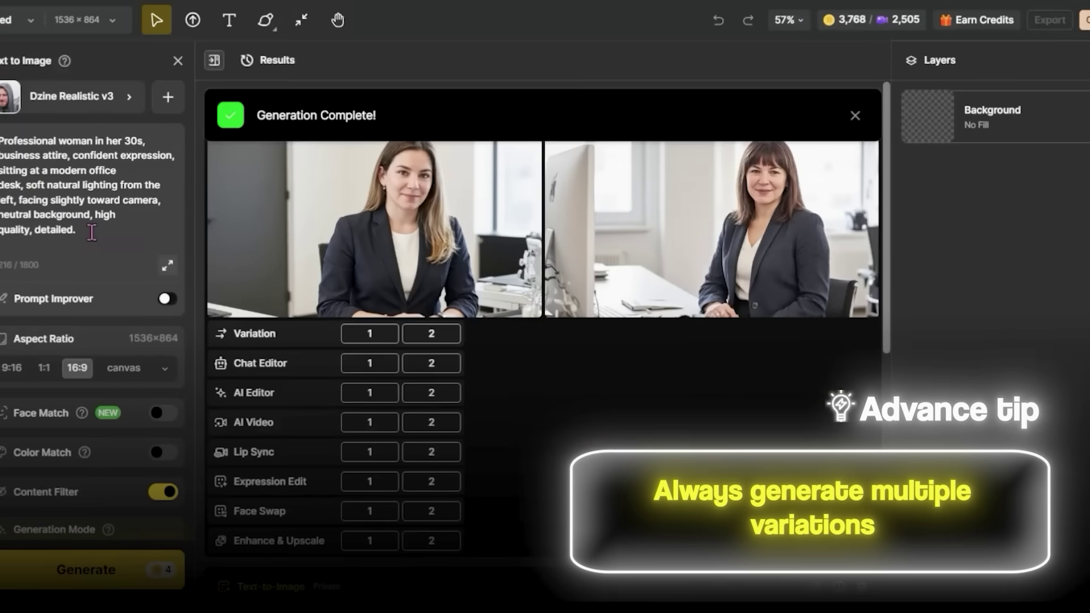
left_click(345, 228)
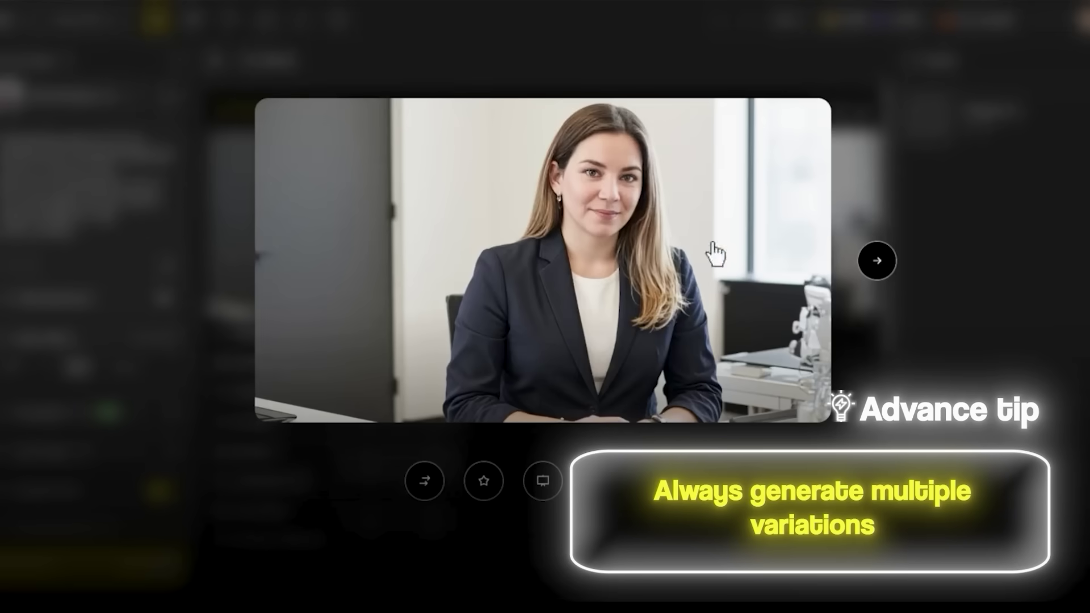
left_click(878, 261)
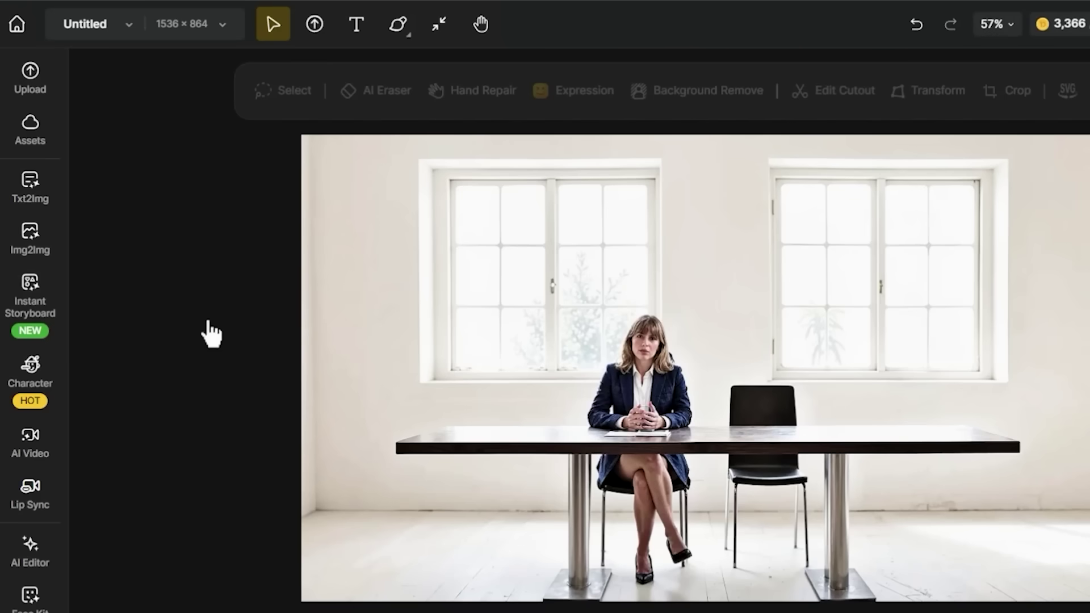
Step: Insert the Lip Boy character into the empty chair beside the woman
left_click(25, 366)
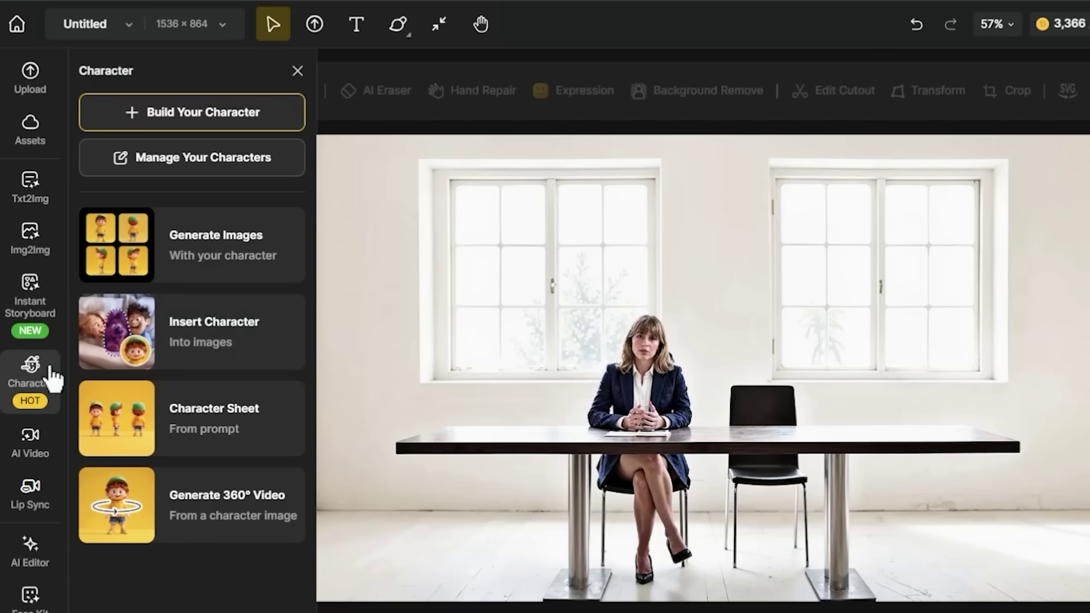
left_click(256, 355)
left_click(274, 260)
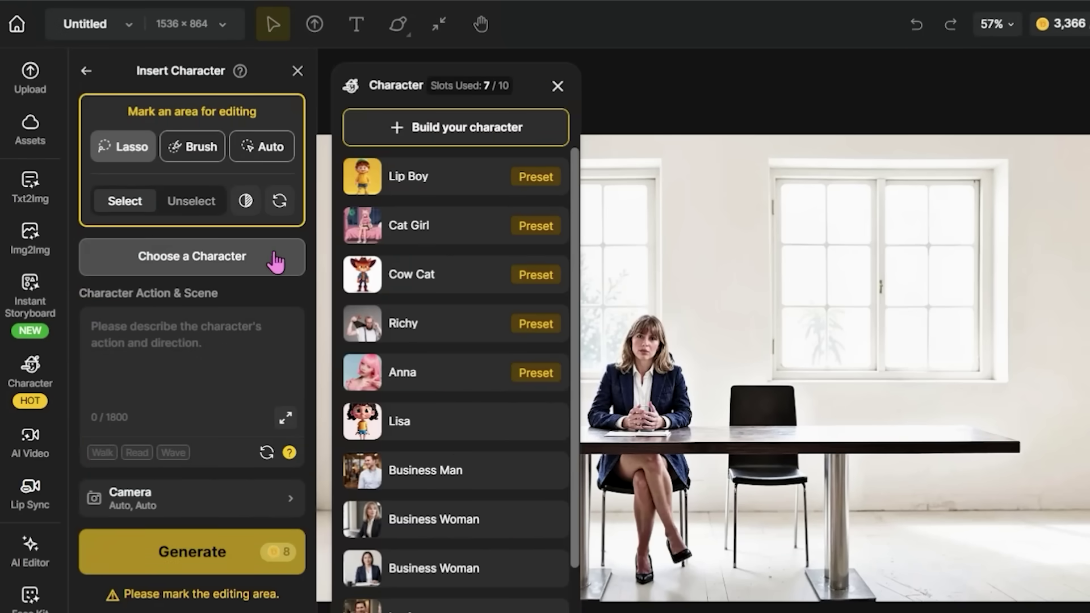
left_click(465, 177)
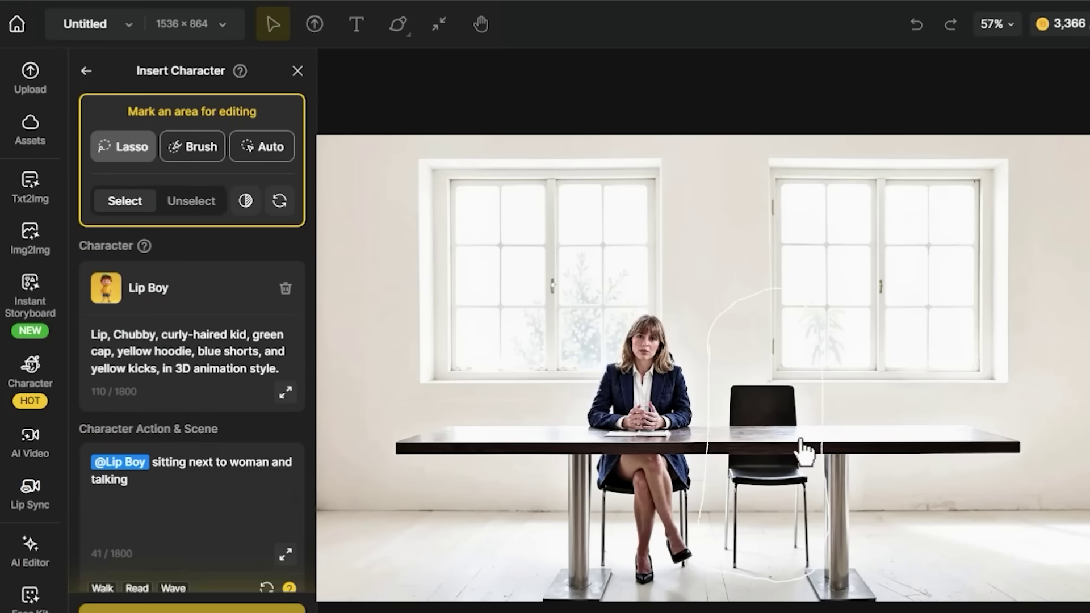
left_click_drag(805, 452, 784, 292)
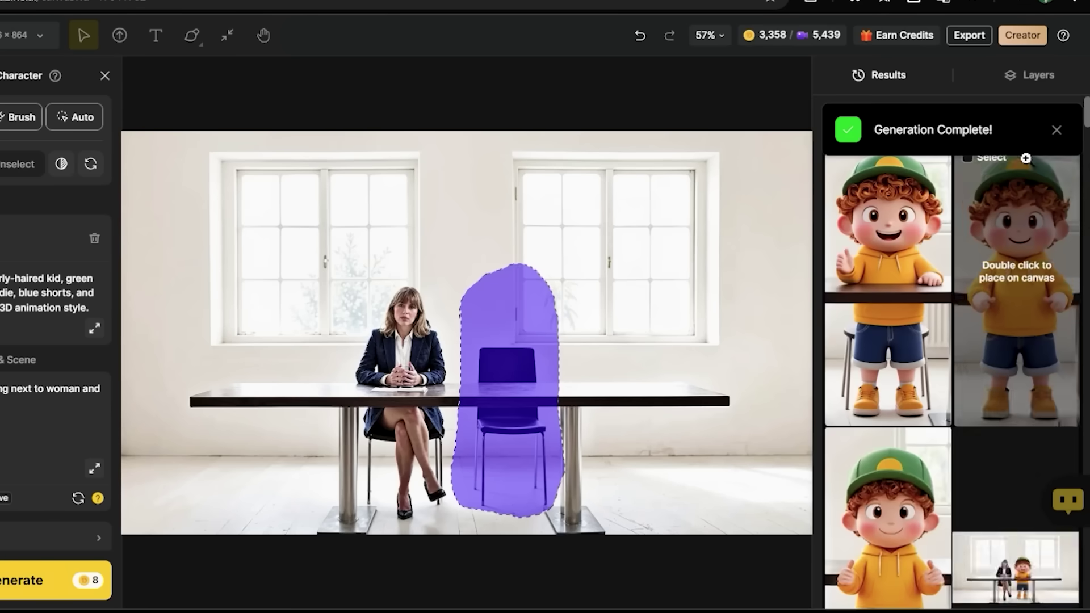
Step: Preview the generated result and place it on the canvas
mouse_move(904, 238)
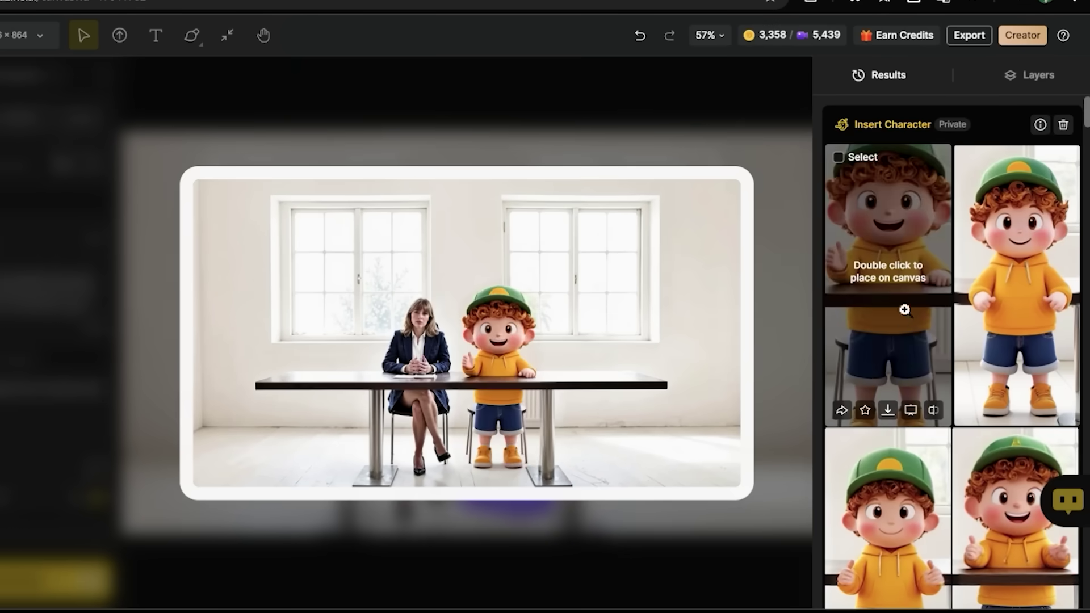
left_click(906, 334)
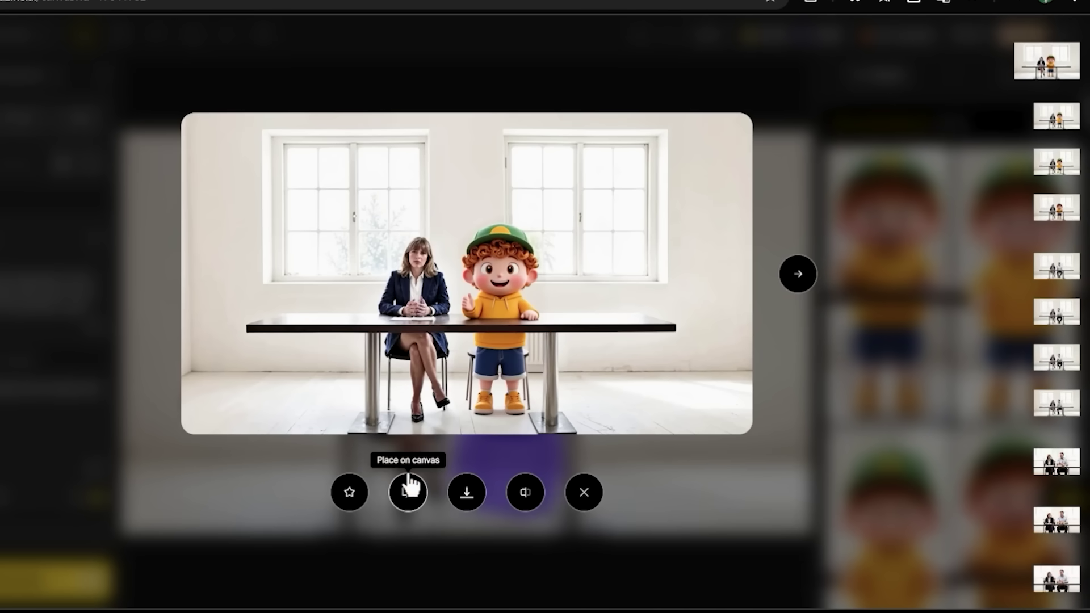
left_click(408, 493)
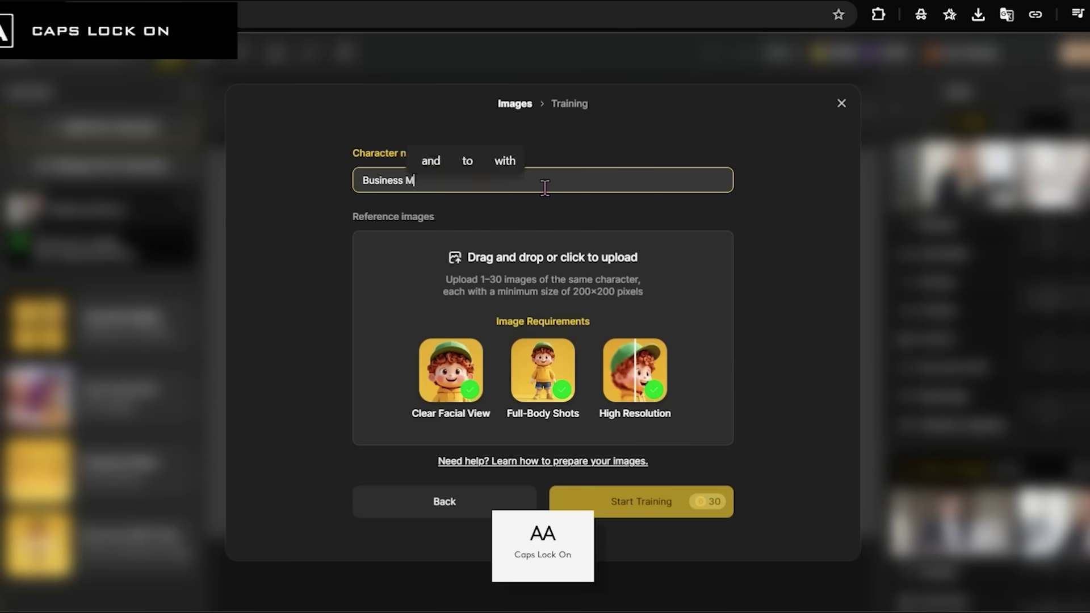
Step: Upload a reference photo of the man for the Business Man character
left_click(567, 321)
left_click(216, 193)
left_click(312, 319)
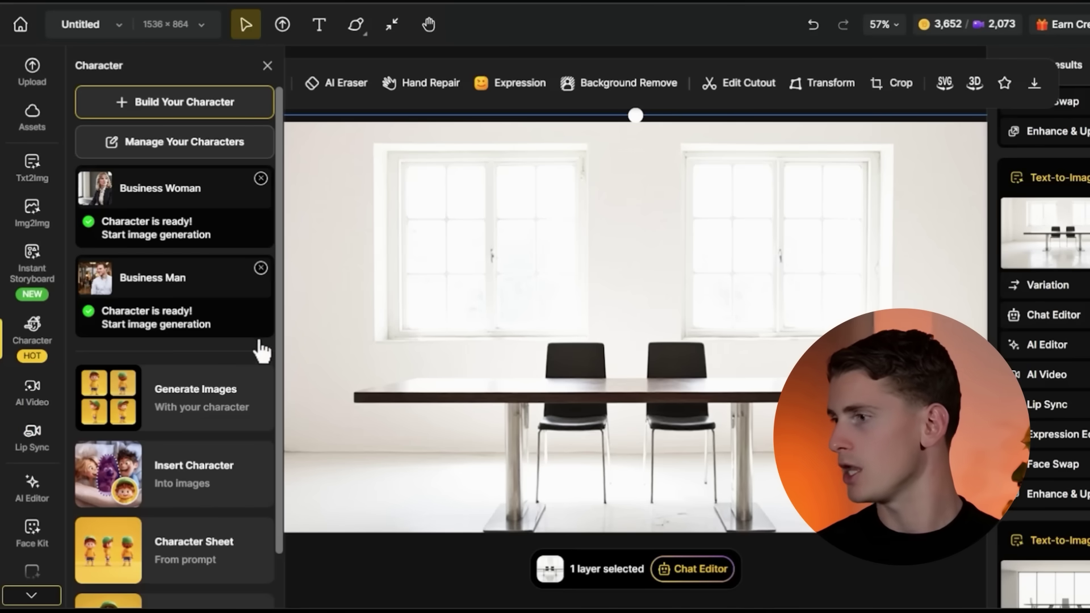
Step: Insert Business Woman into the left chair of the office table and generate
left_click(214, 454)
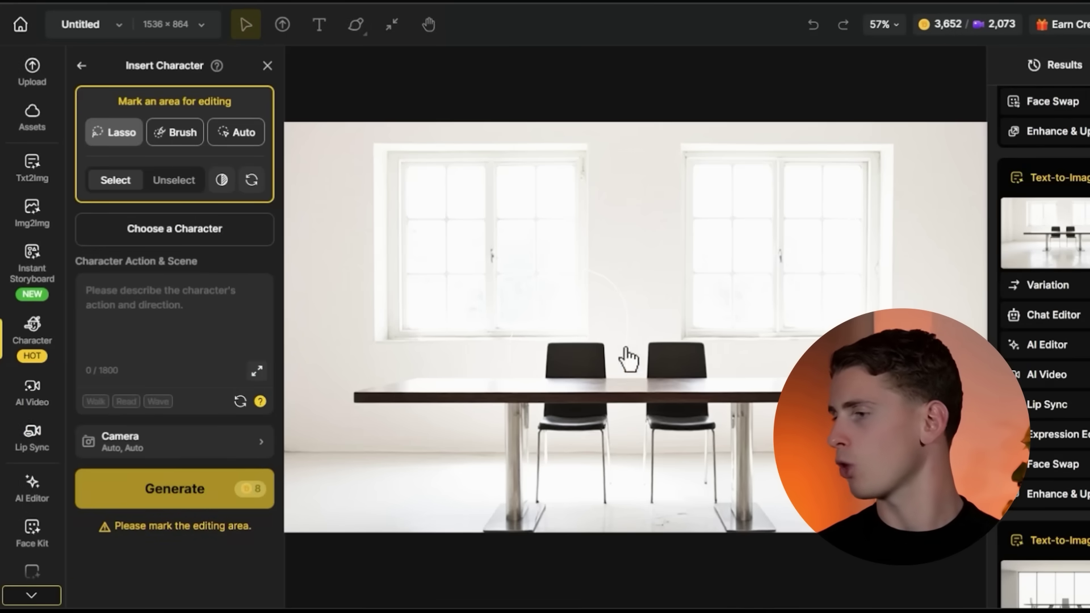
left_click_drag(514, 378, 511, 391)
left_click(202, 214)
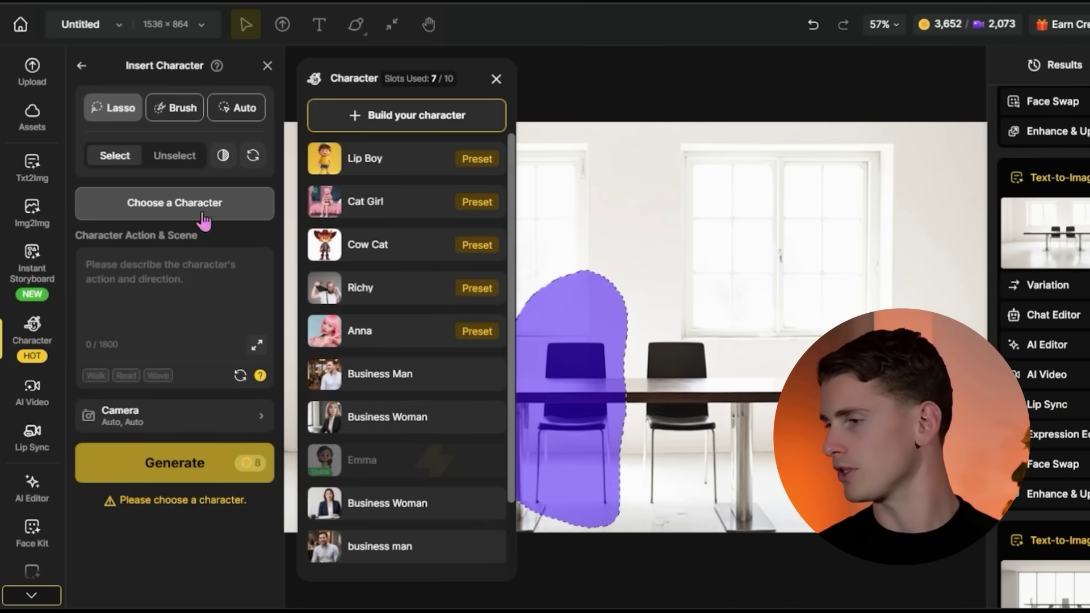
left_click(417, 420)
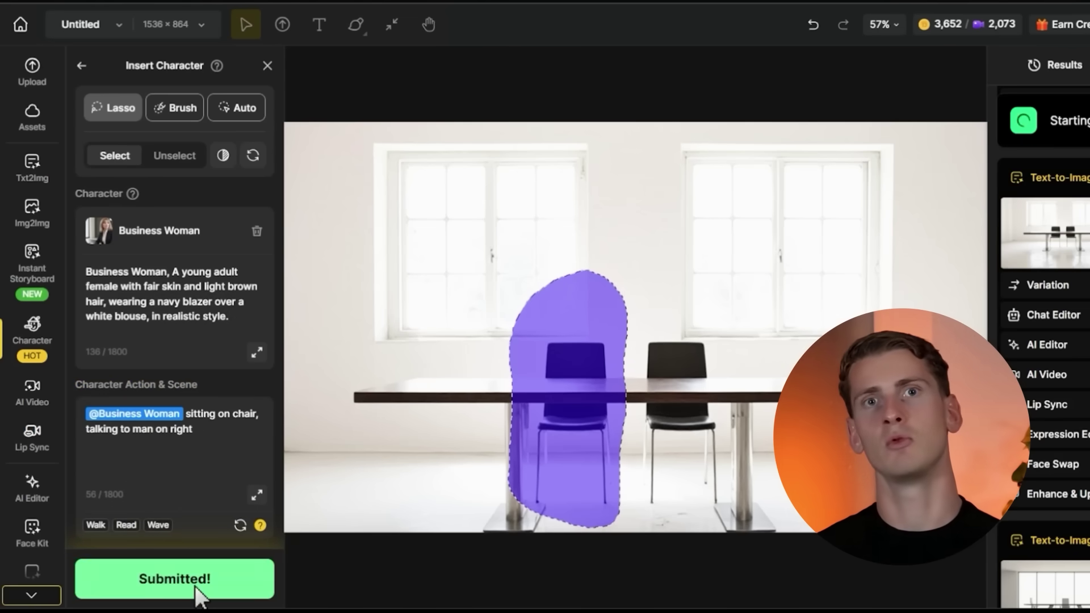
left_click(174, 579)
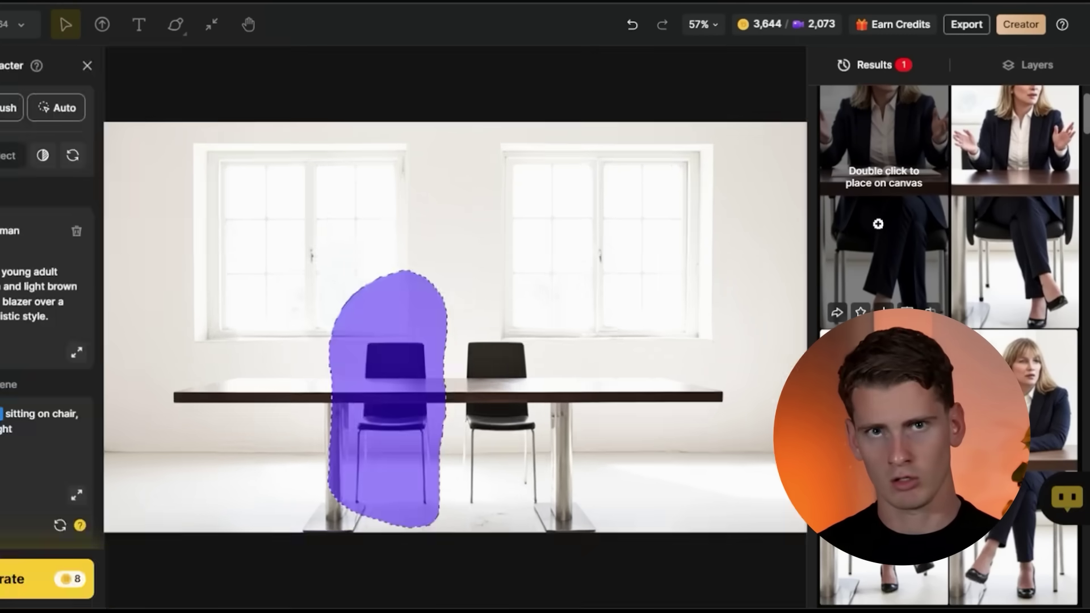
Step: Preview the results and place the chosen image on the canvas
left_click(878, 223)
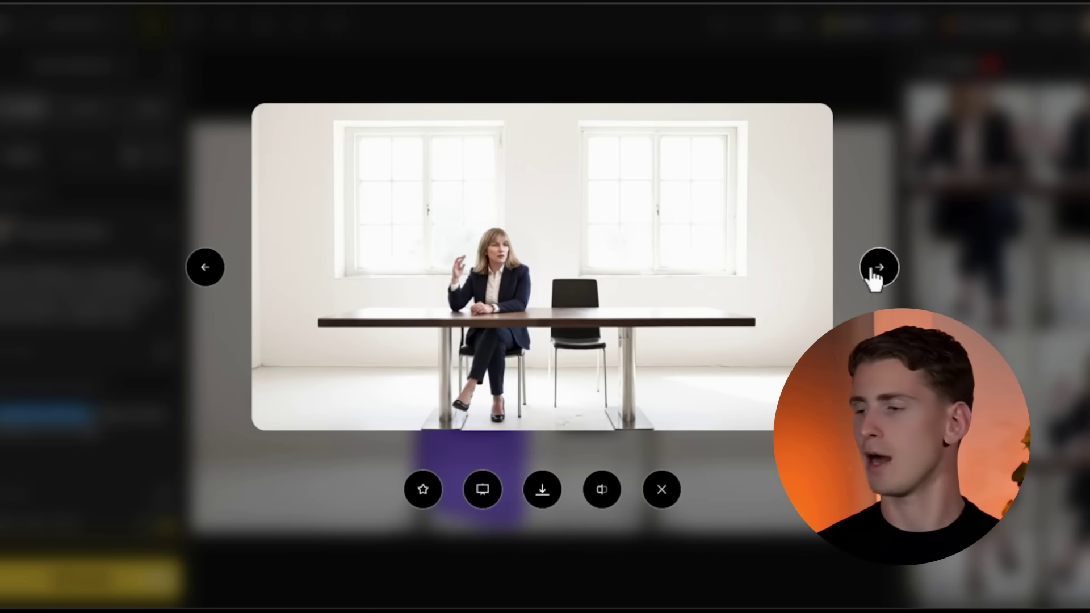
left_click(206, 267)
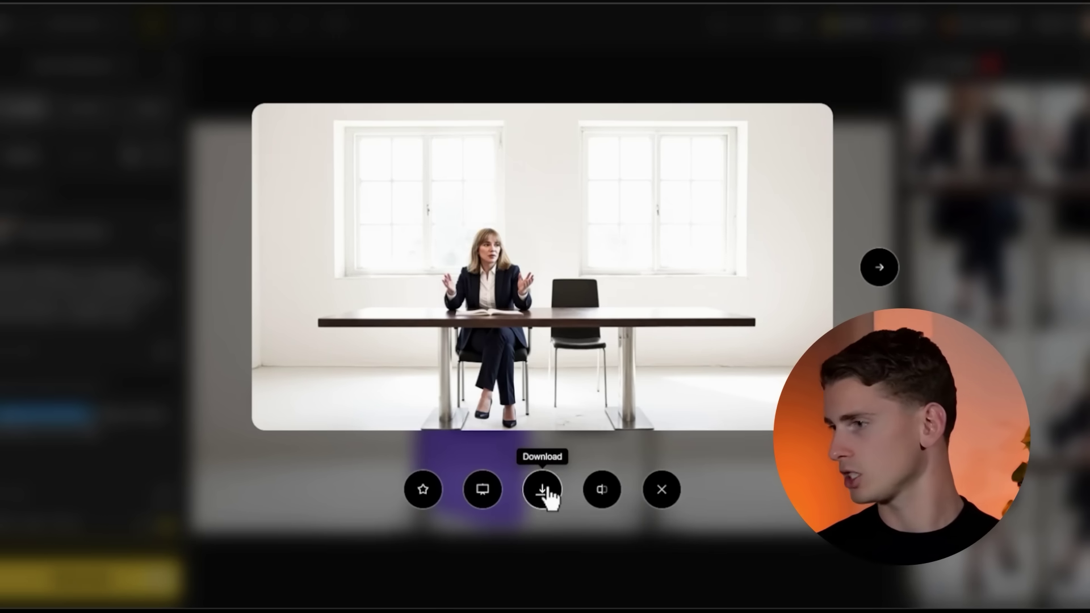
left_click(482, 489)
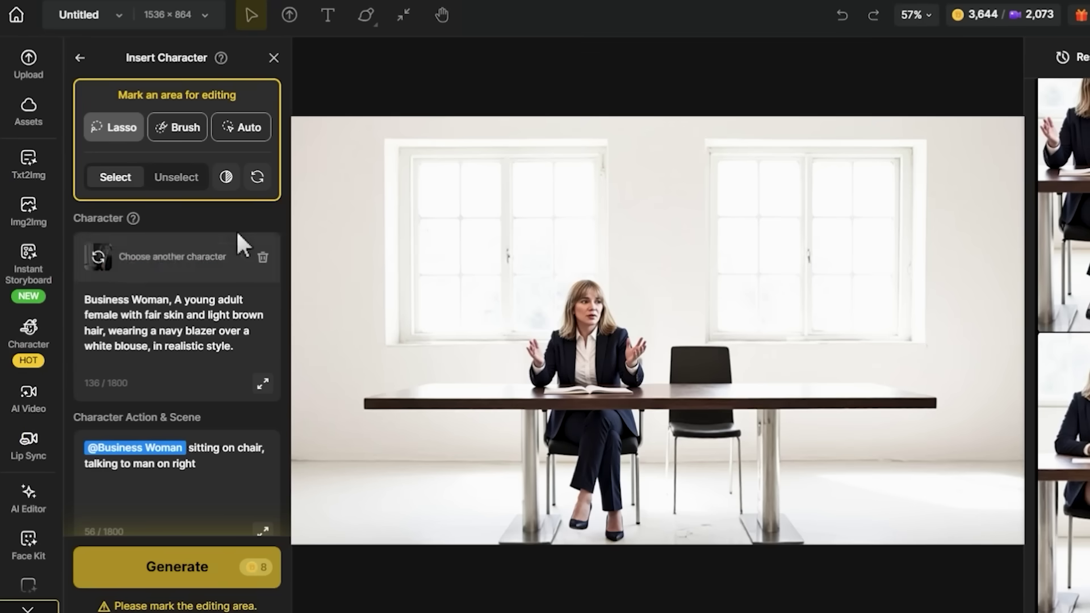
Step: Swap the inserted character from Business Woman to Business Man
left_click(262, 253)
left_click(59, 204)
left_click(307, 384)
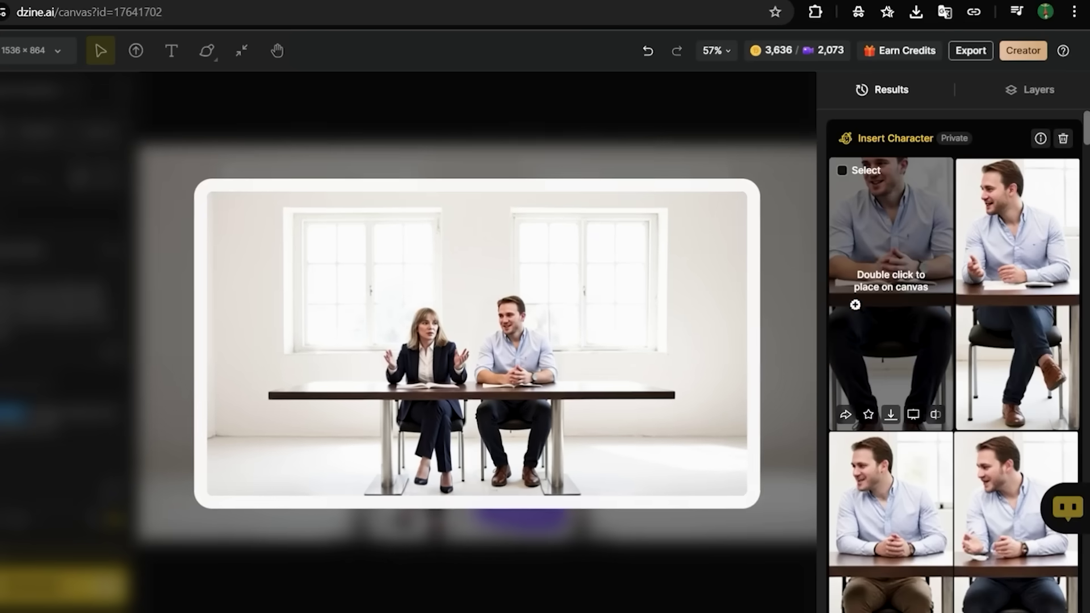
Step: Place the man-and-woman result on the canvas and open Lip Sync
mouse_move(1004, 261)
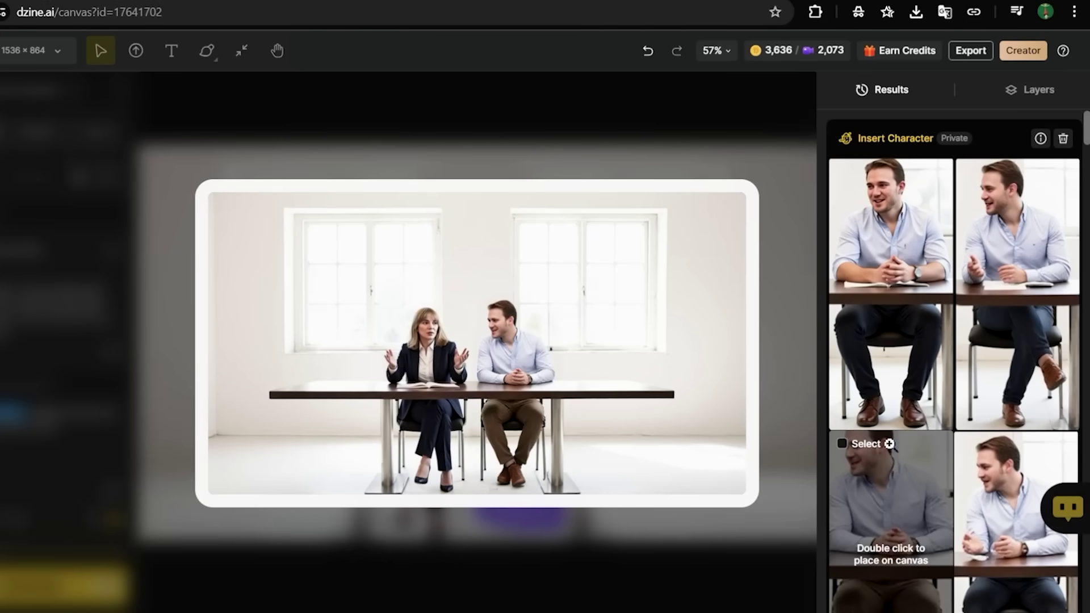
double_click(896, 324)
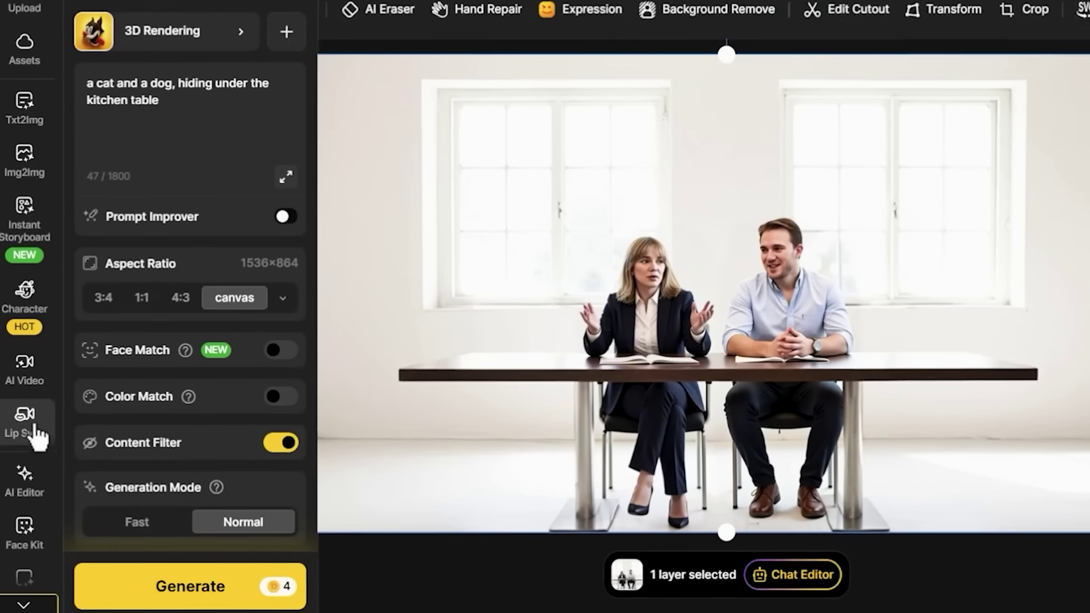
mouse_move(17, 443)
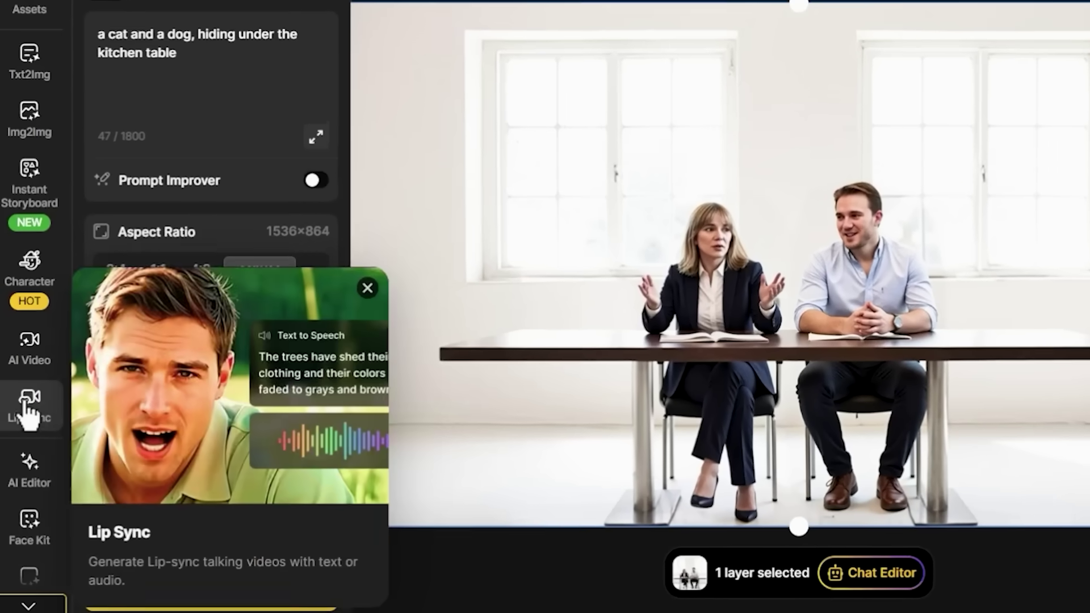
left_click(31, 404)
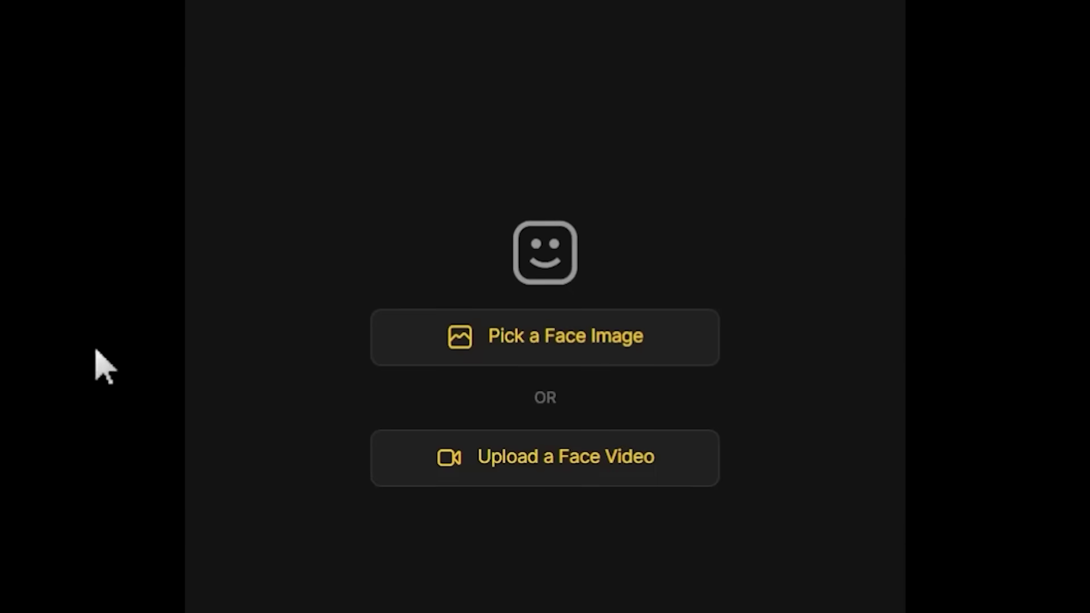
Step: Use the office scene as the face image and mark both faces as speakers
left_click(414, 340)
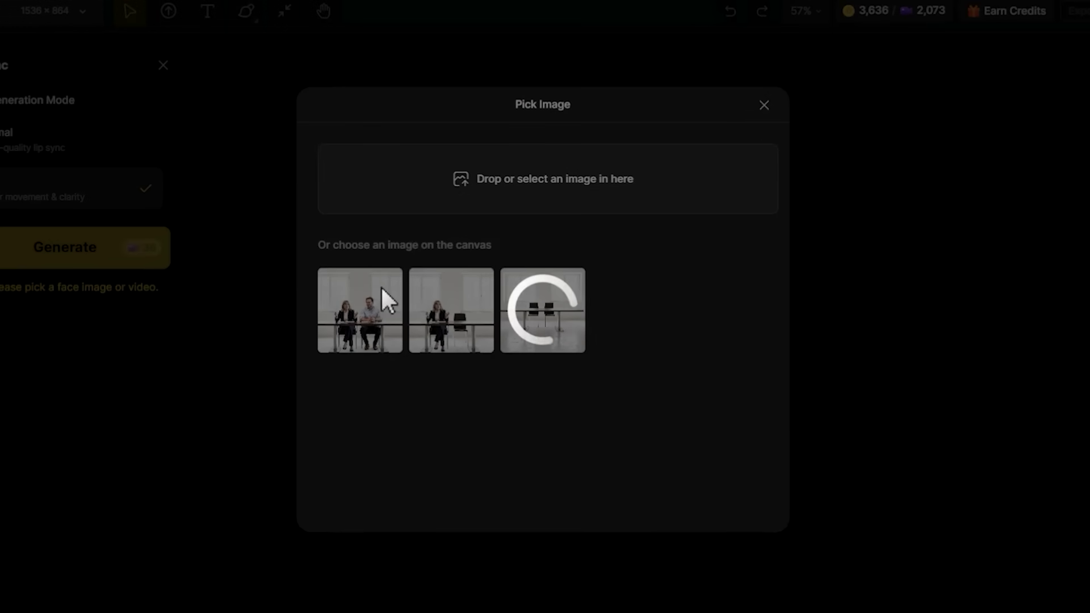
left_click(378, 292)
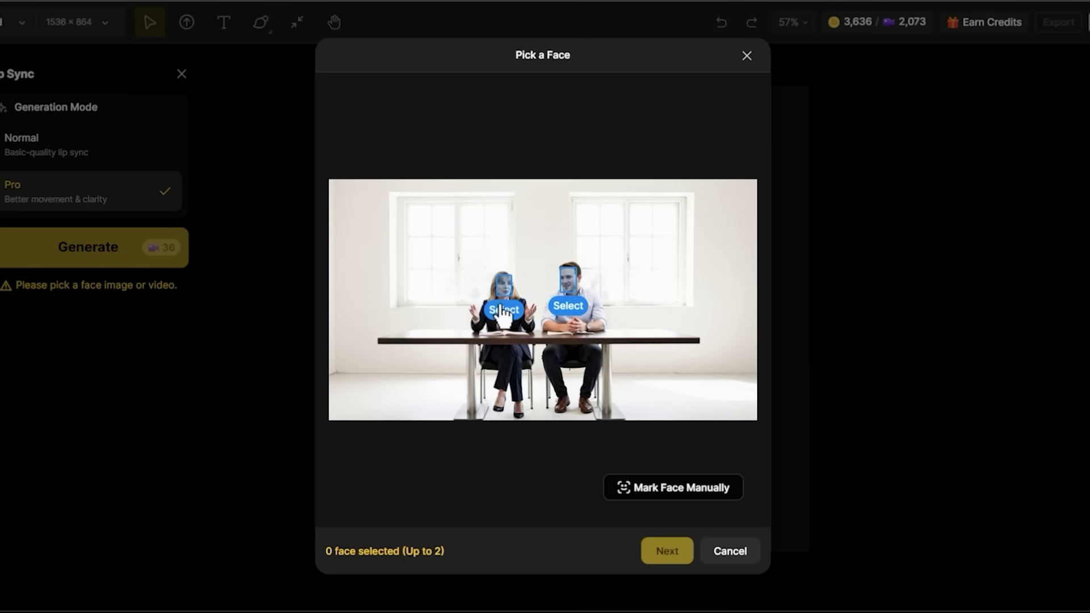
left_click(509, 312)
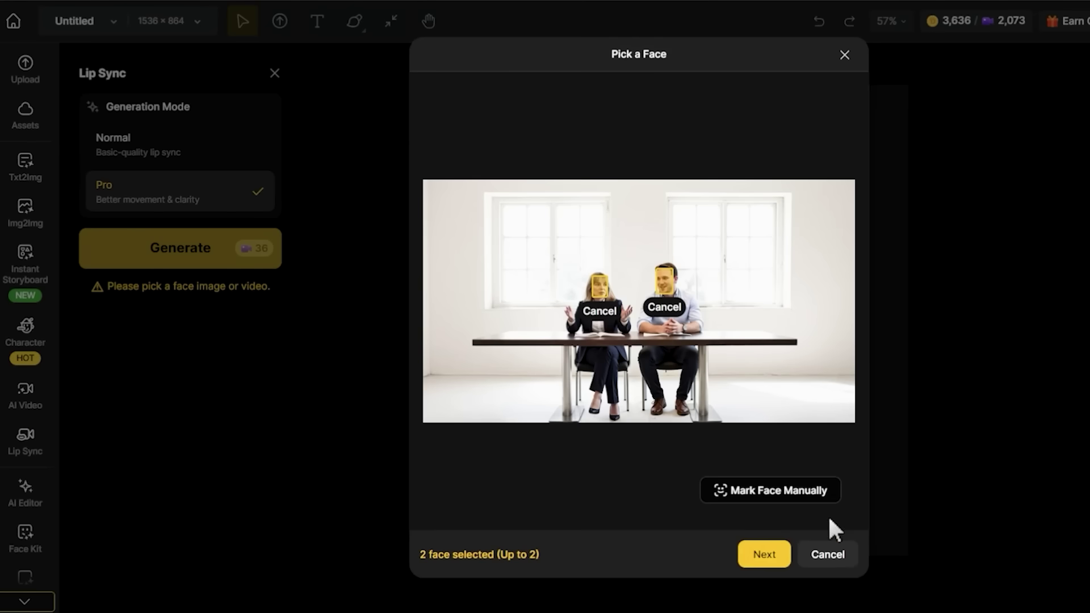
left_click(777, 547)
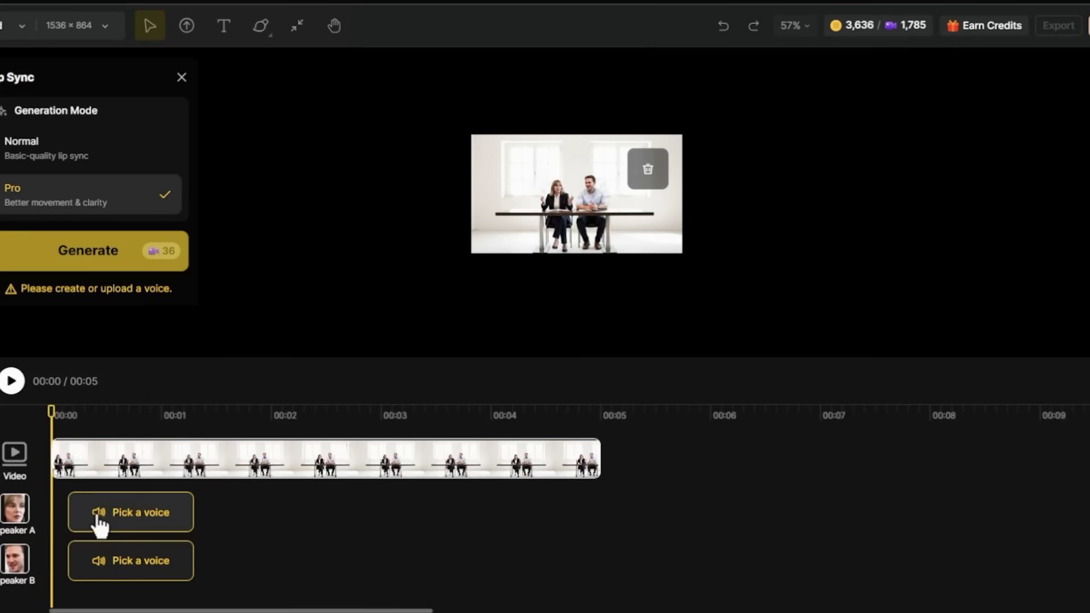
Step: Choose the Hope voice for Speaker A
left_click(116, 512)
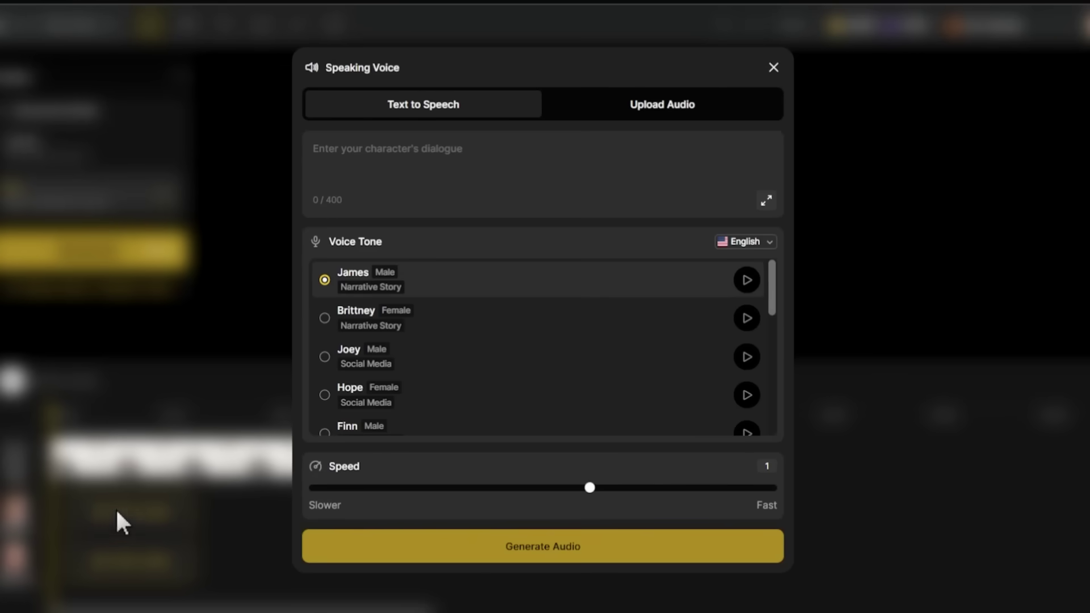
left_click(663, 113)
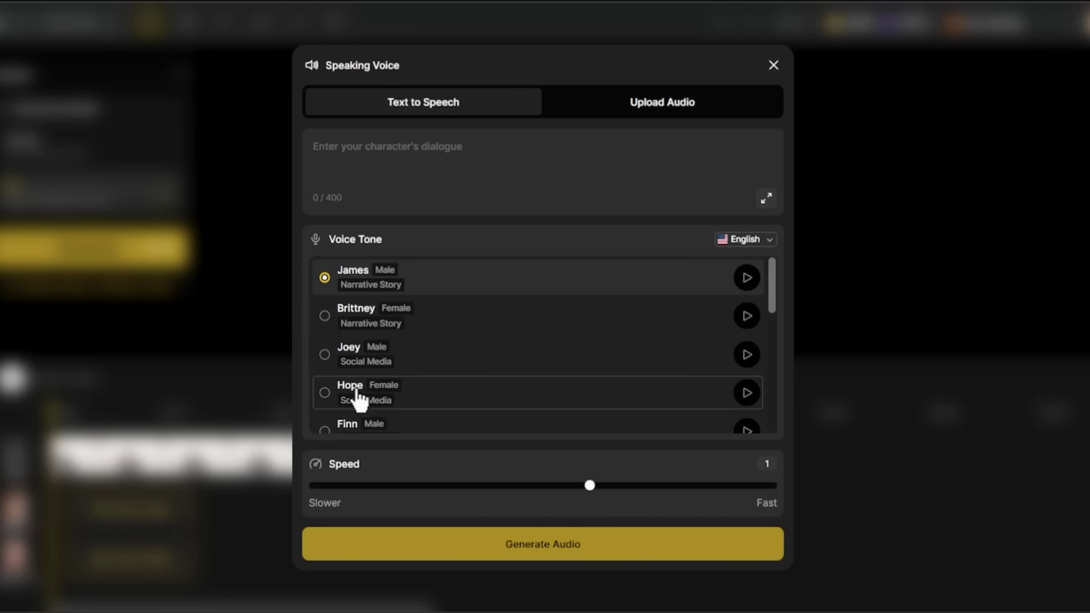
left_click(325, 394)
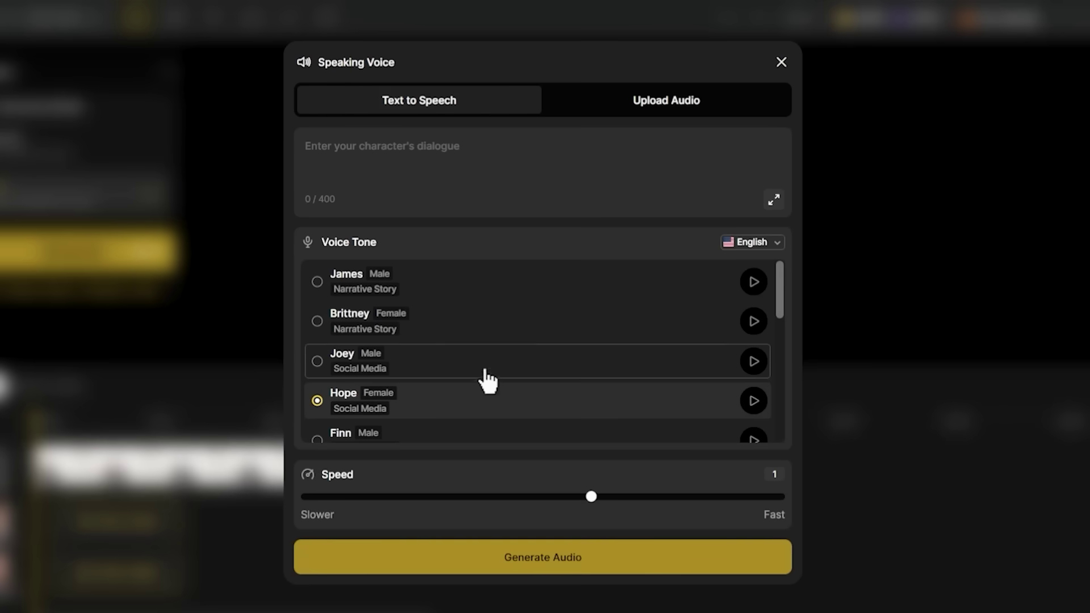
Step: Paste Speaker A's long-term implications line, generate the audio and replay it
left_click(454, 161)
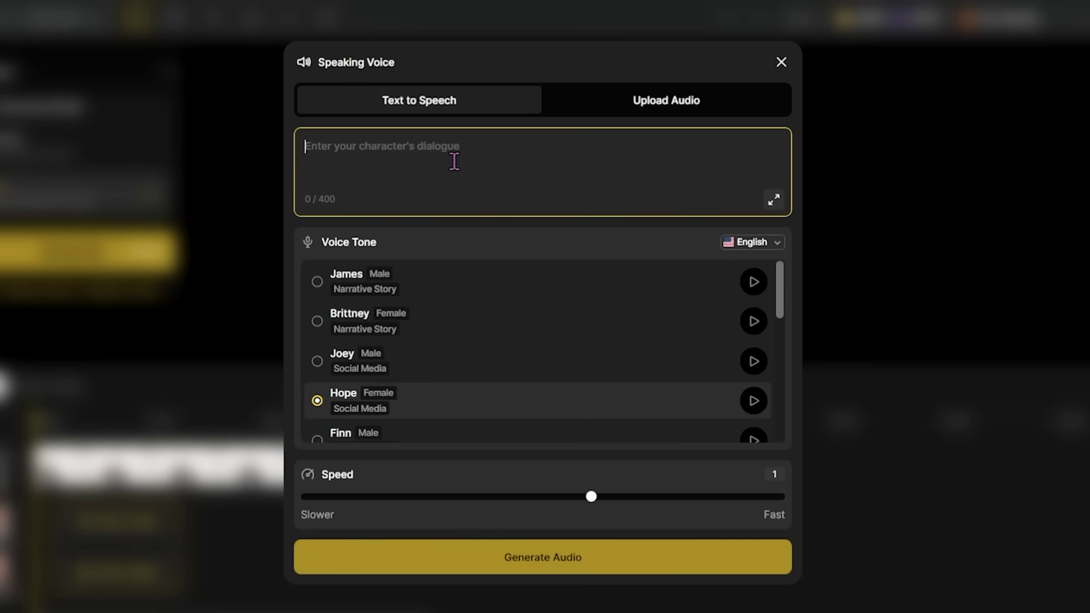
type("I think we should consider the long-term implications of this decision before moving forward.")
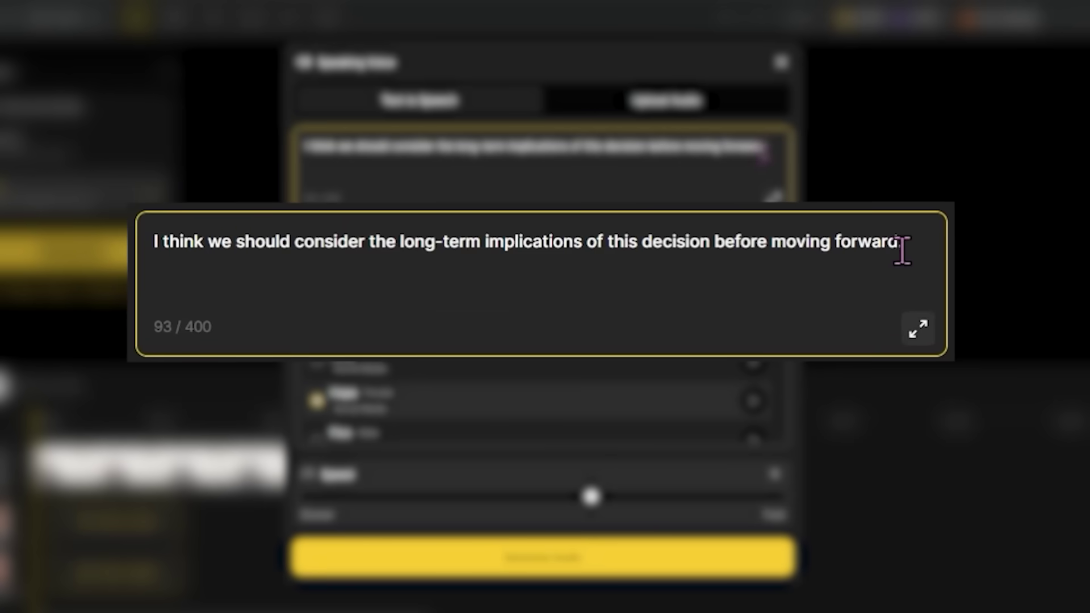
scroll(509, 379, "down", 2)
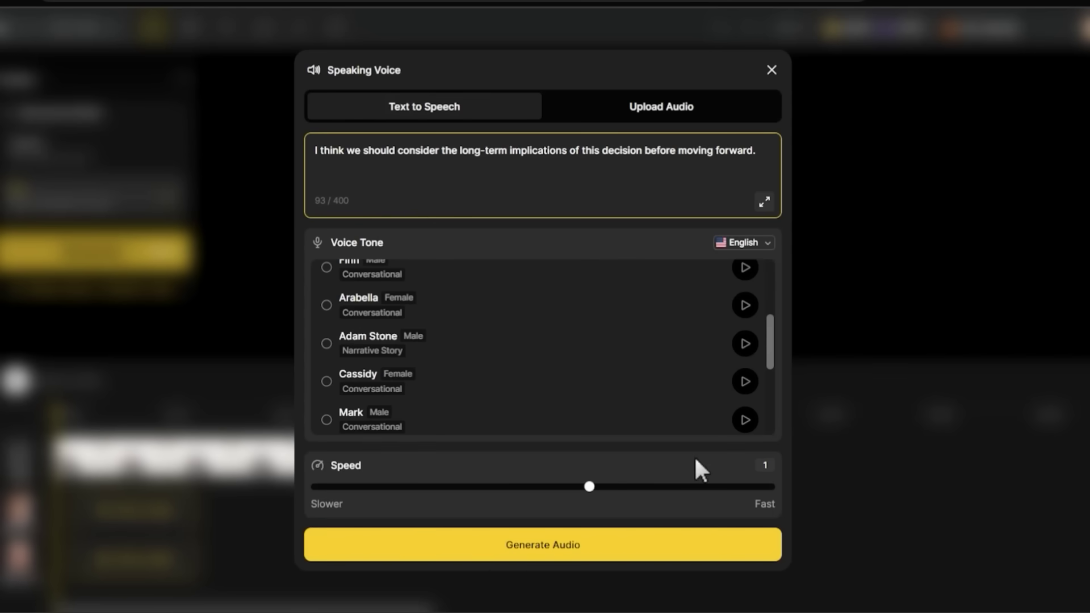
left_click(431, 552)
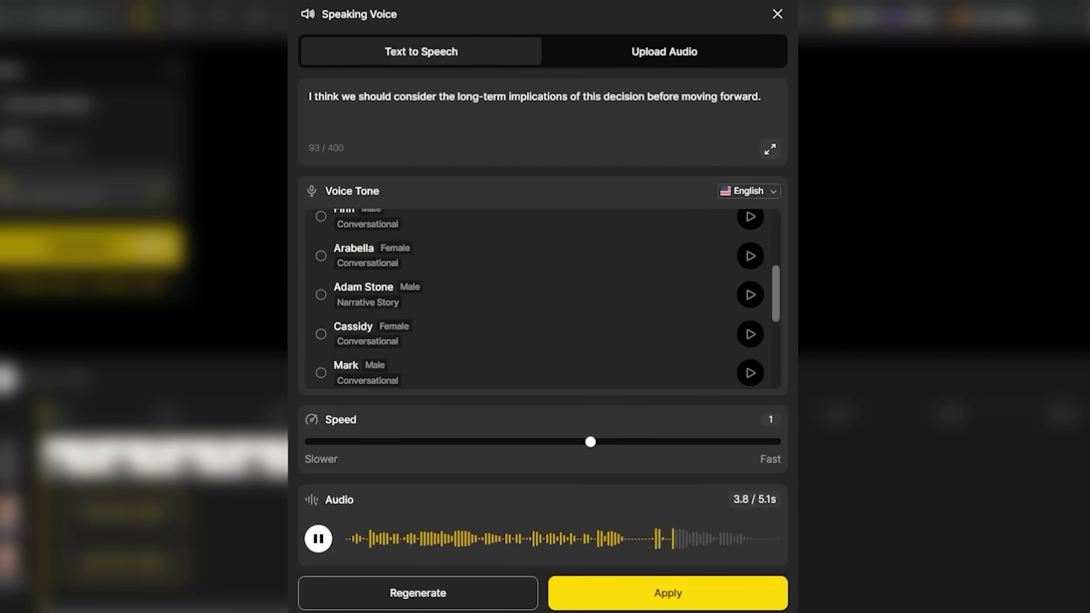
left_click(317, 538)
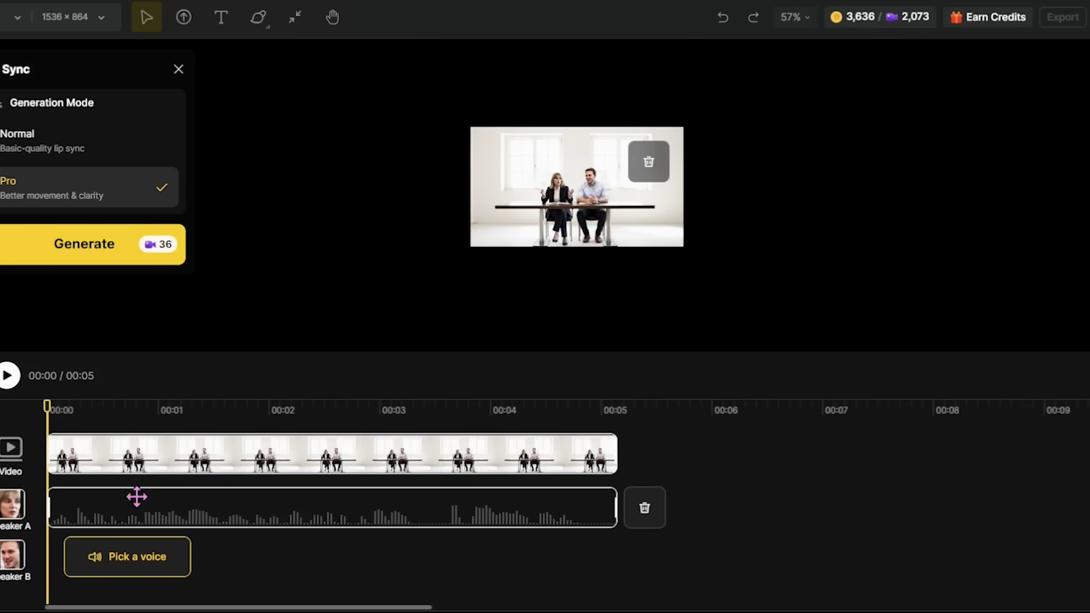
Step: Generate Speaker B's Mark-voiced reply, adjust its speed and trim the clip start
left_click(94, 559)
left_click(348, 341)
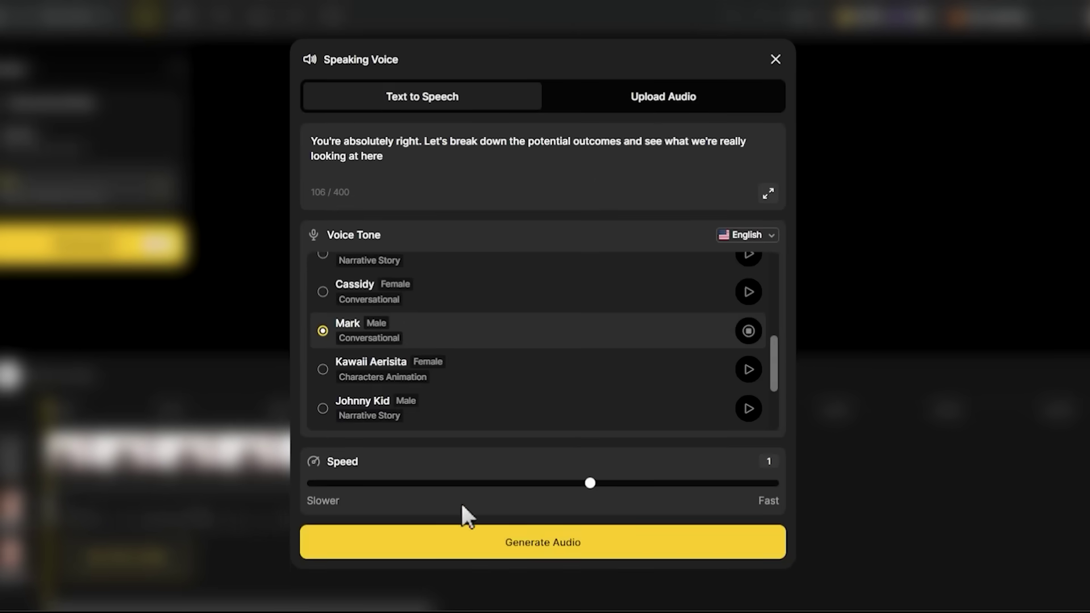
left_click(432, 543)
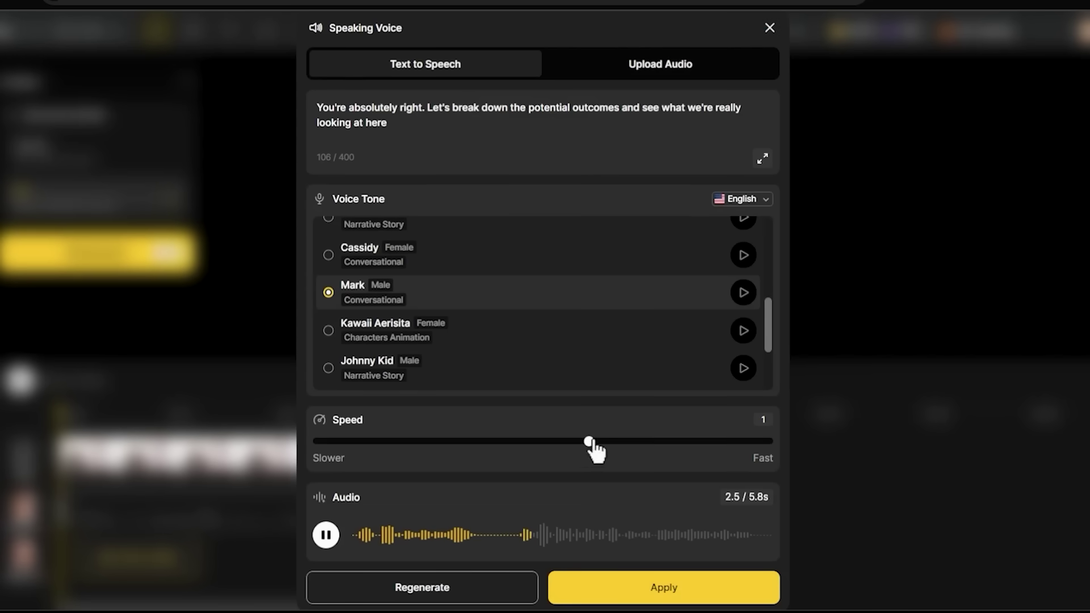
left_click_drag(593, 454, 624, 452)
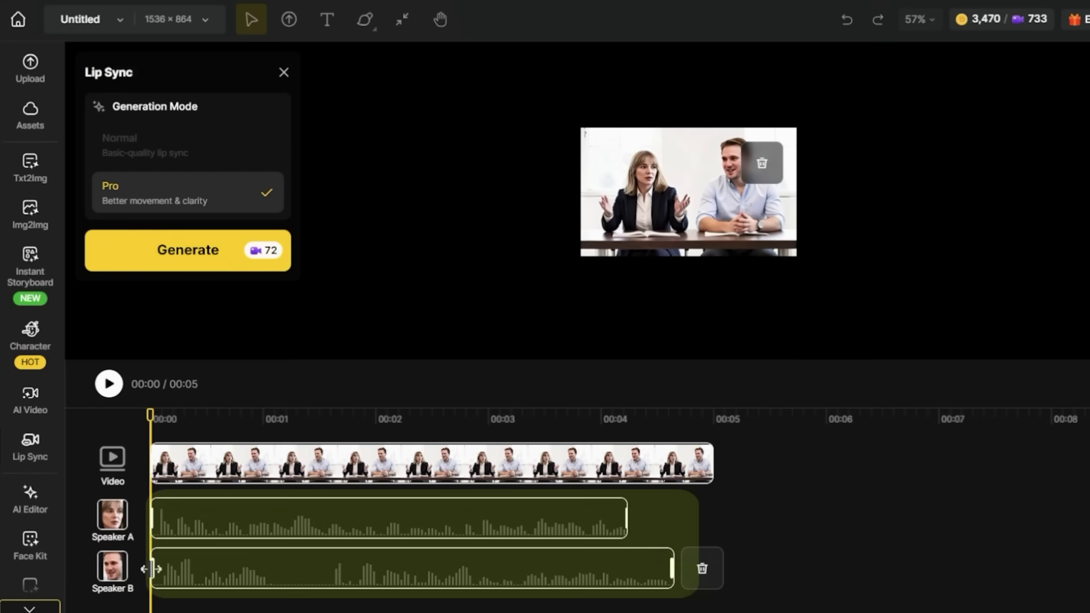
left_click_drag(151, 569, 154, 568)
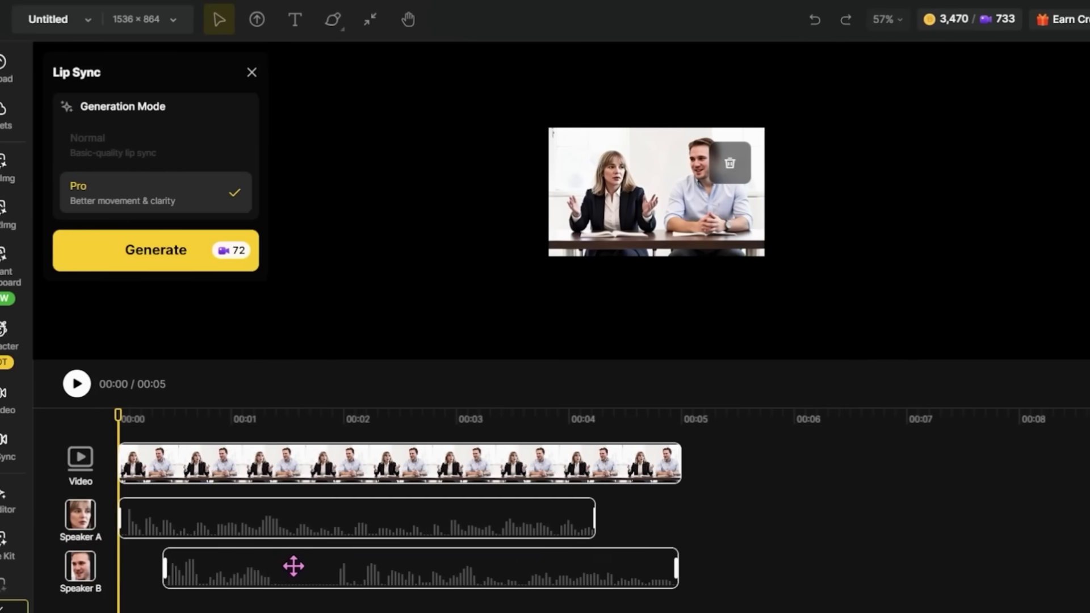
left_click_drag(292, 564, 672, 565)
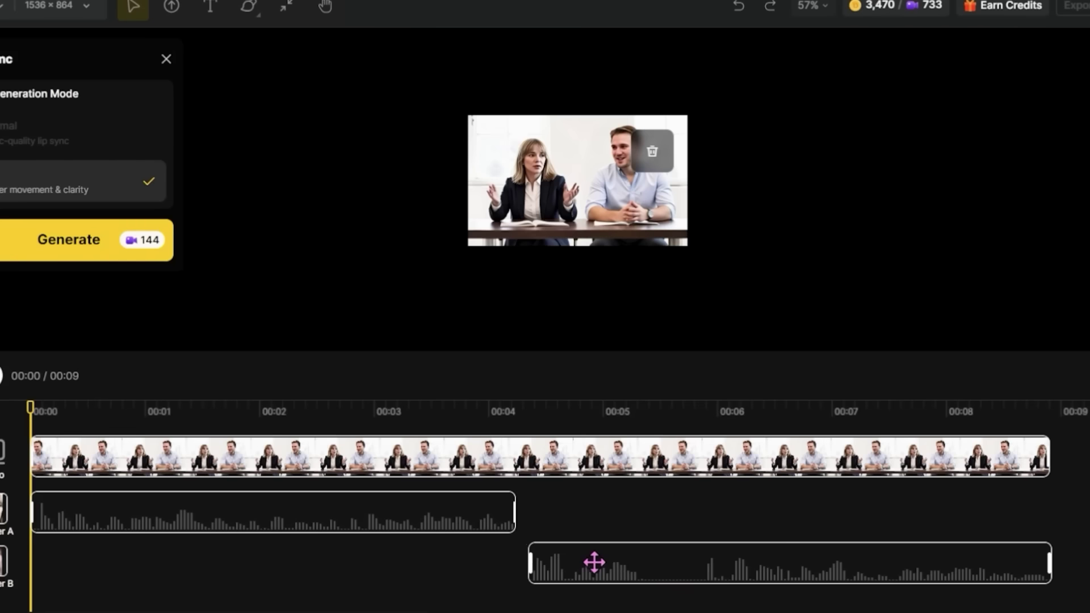
left_click_drag(591, 561, 605, 562)
left_click(1, 379)
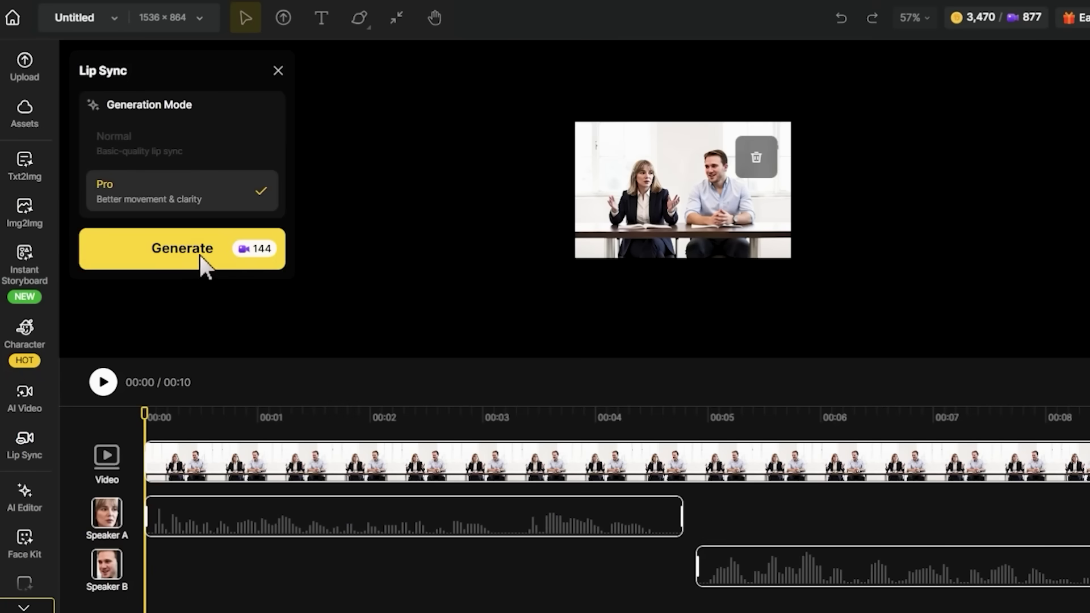
left_click(176, 257)
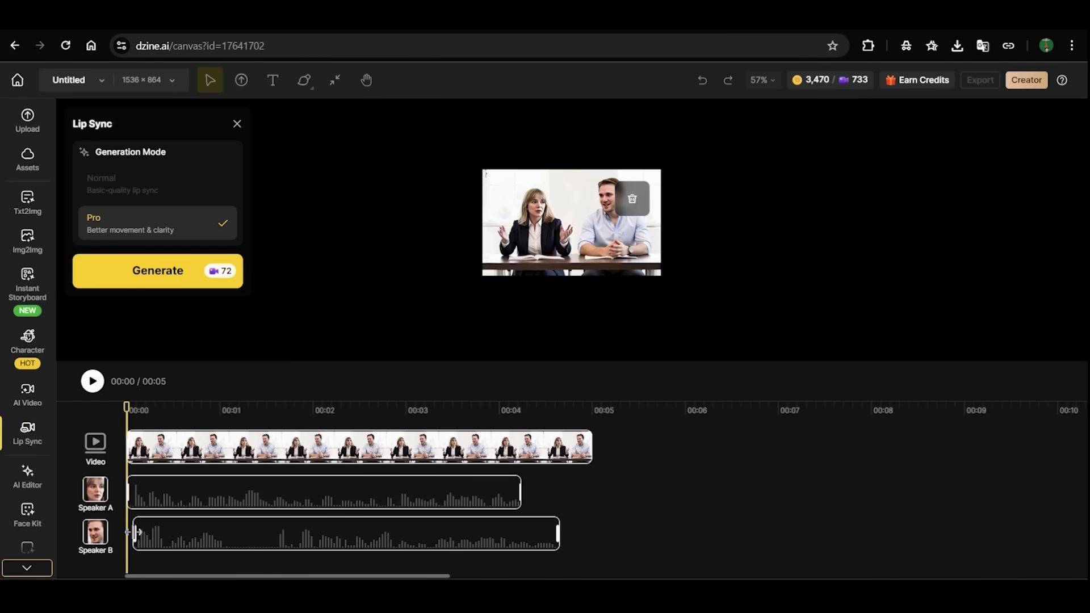
Step: Move Speaker B's clip to 00:04.3, enlarge the scene image, use Detail enhance strength, then start Txt2Img
left_click_drag(236, 530, 630, 530)
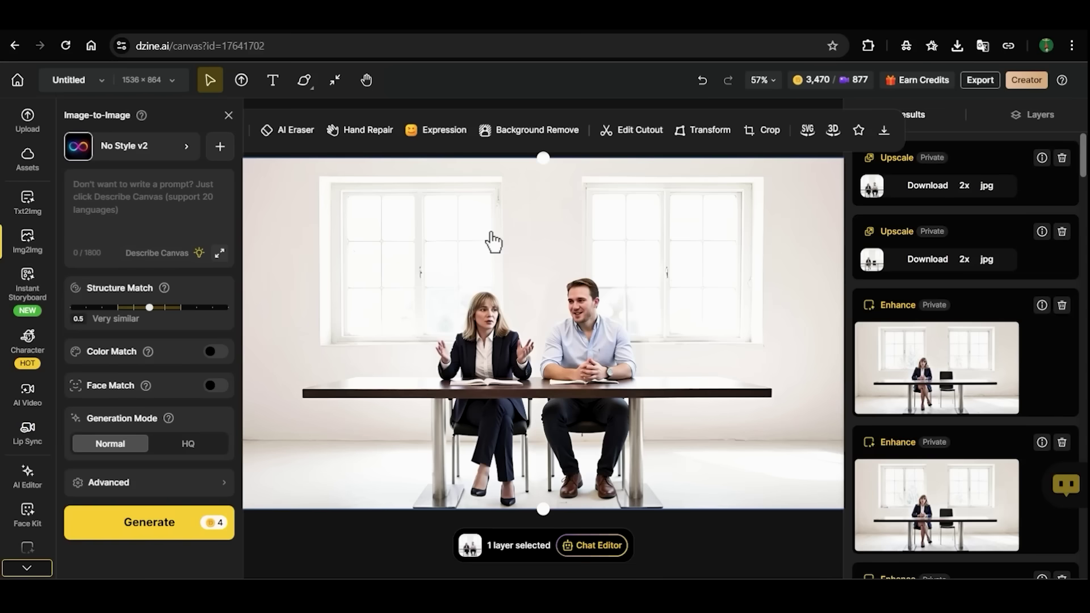
left_click_drag(603, 342, 608, 515)
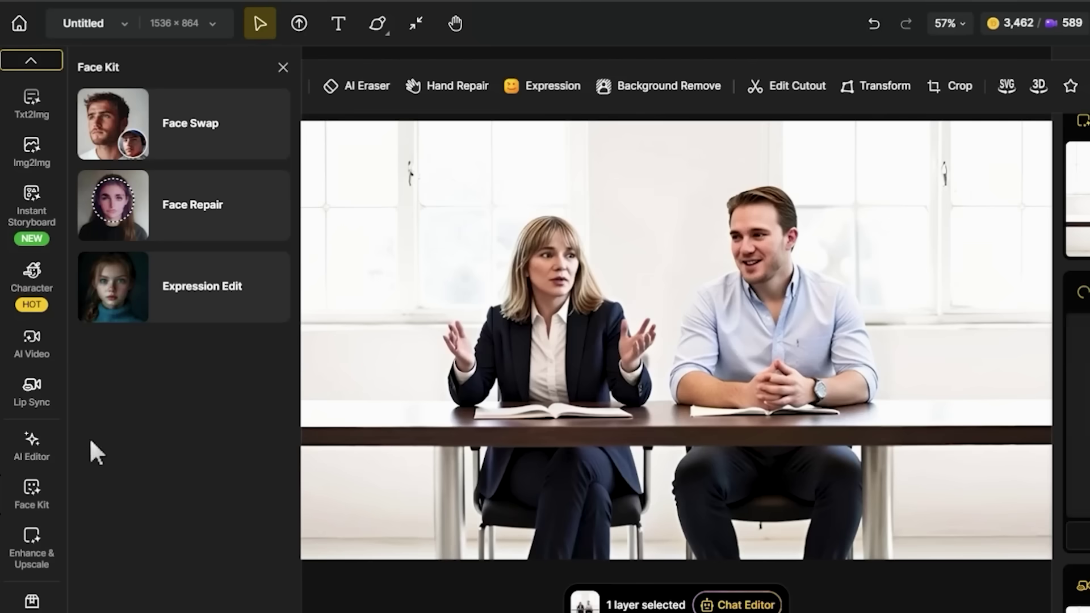
left_click(32, 541)
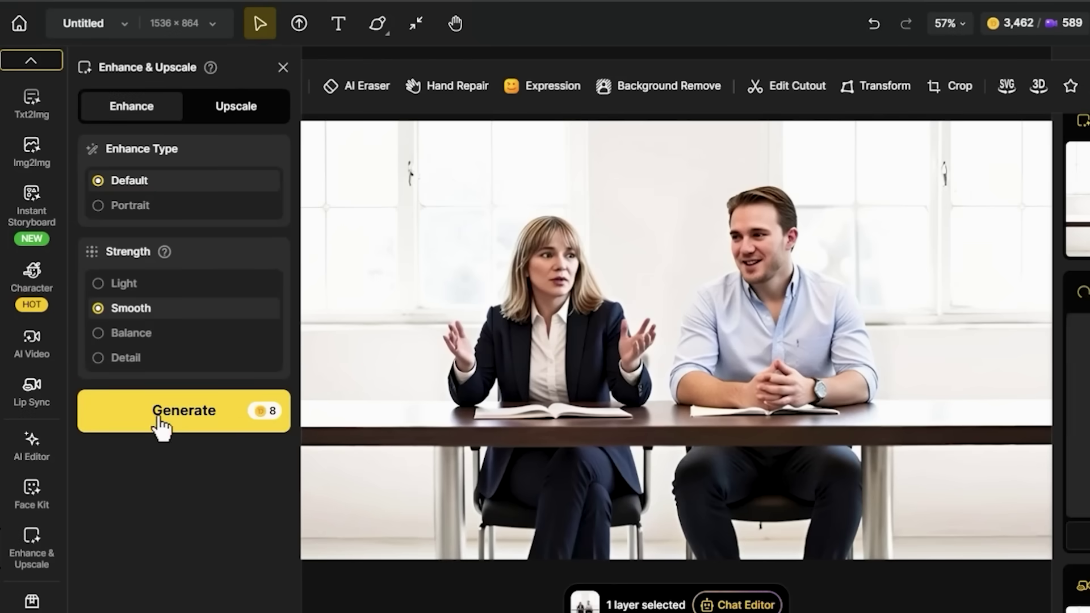
left_click(124, 357)
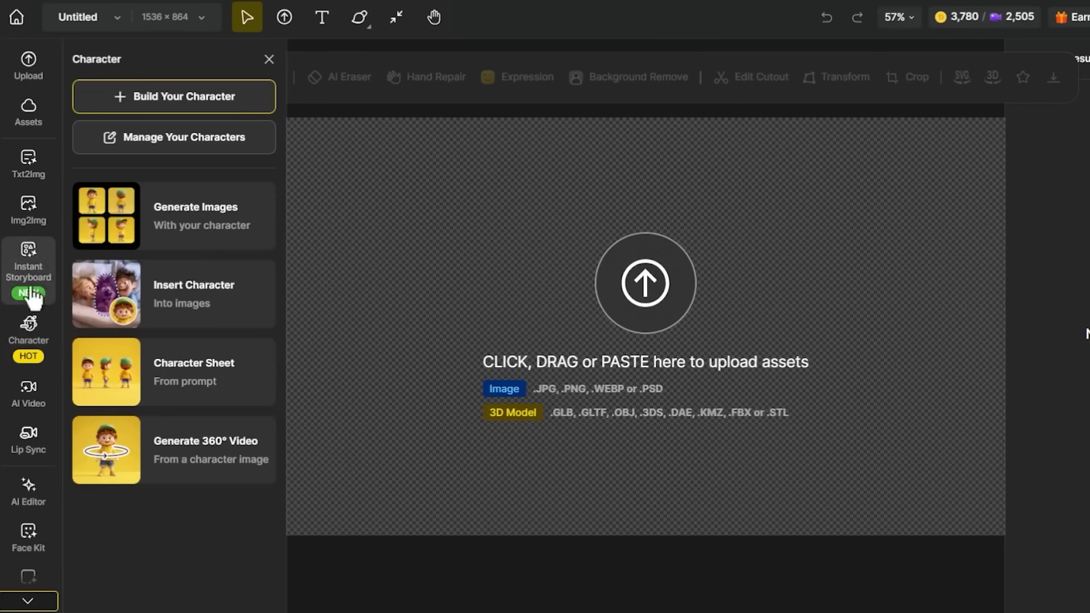
left_click(37, 183)
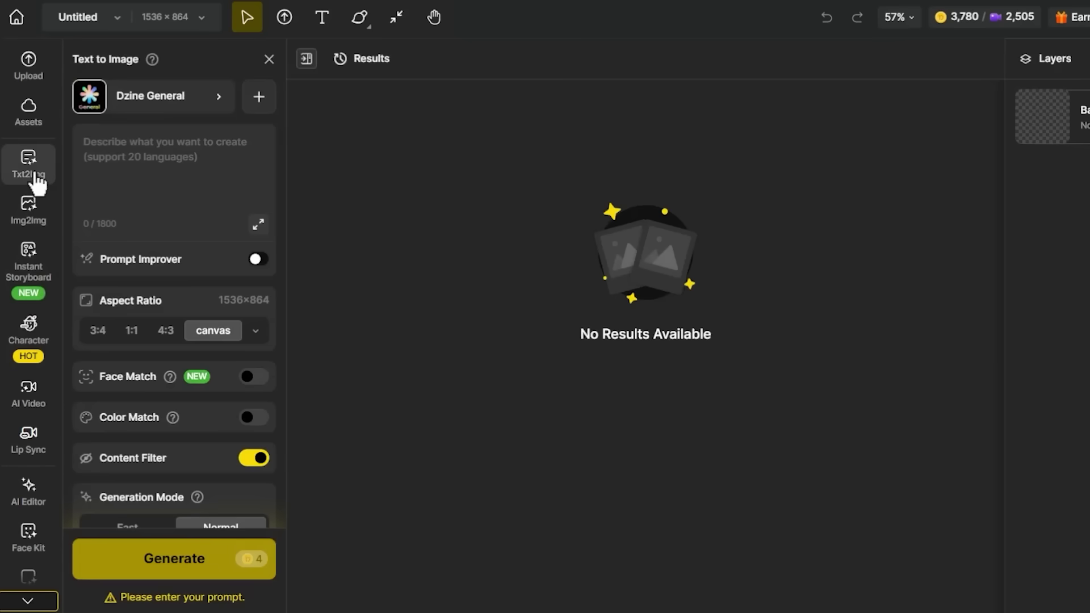